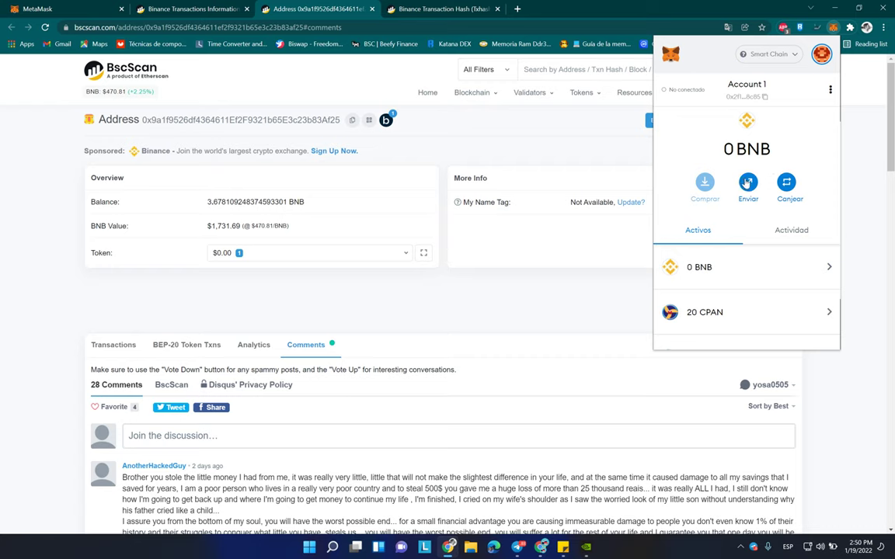
- Review the receiving address's latest transactions and BEP-20 token transfers on its BscScan page
left_click(325, 311)
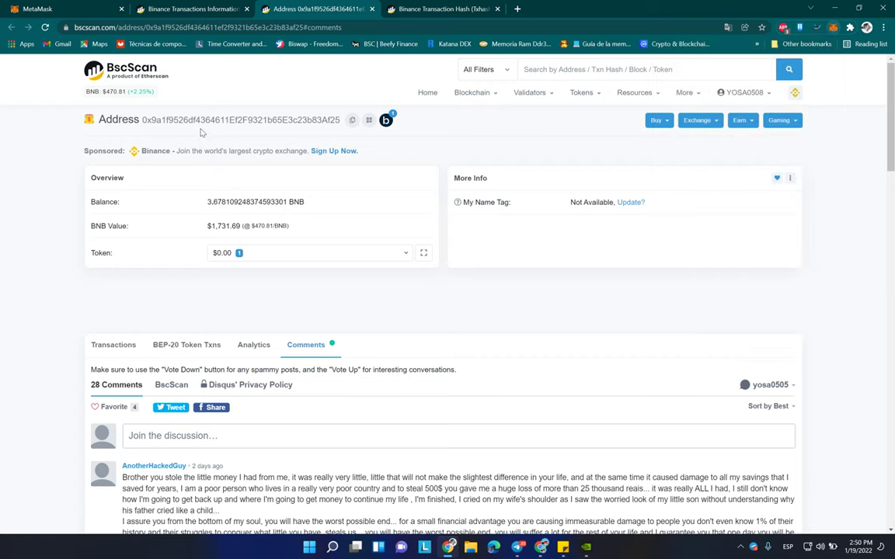
left_click(113, 346)
scroll(395, 227, "down", 8)
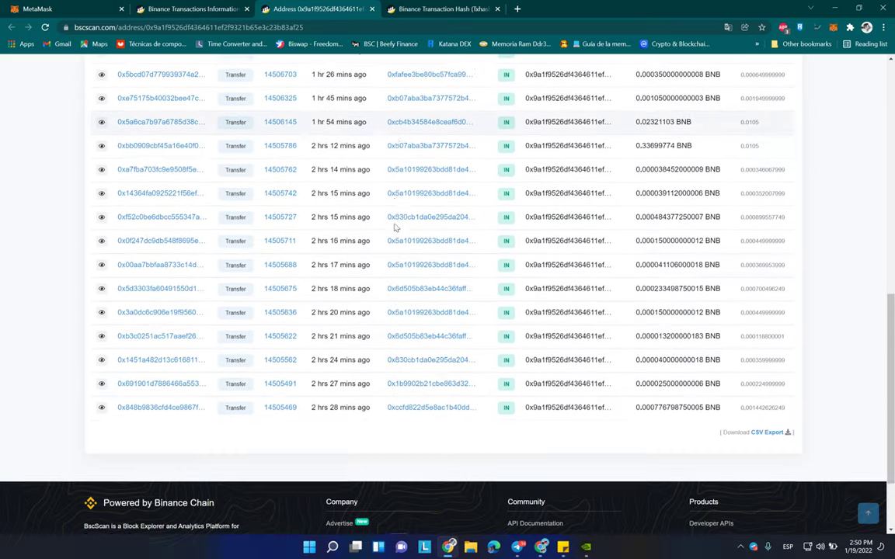
scroll(469, 300, "up", 15)
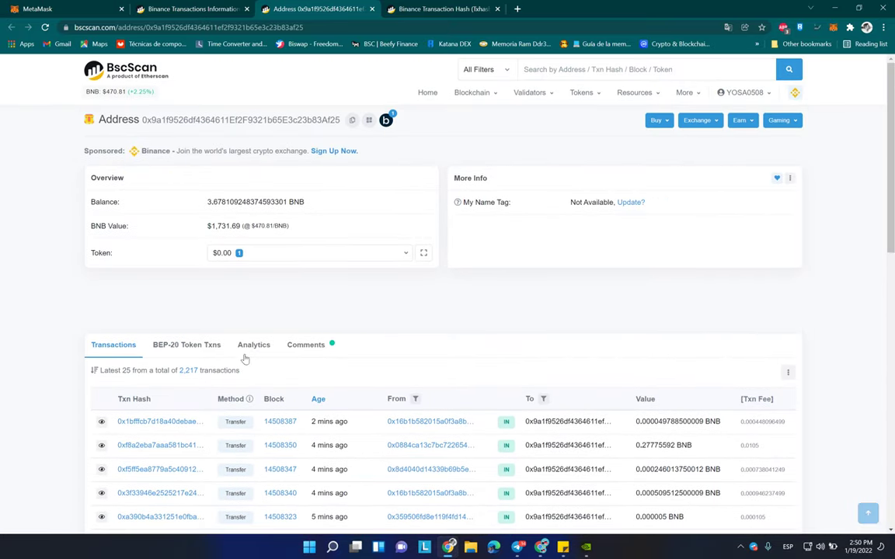
left_click(315, 345)
left_click(175, 345)
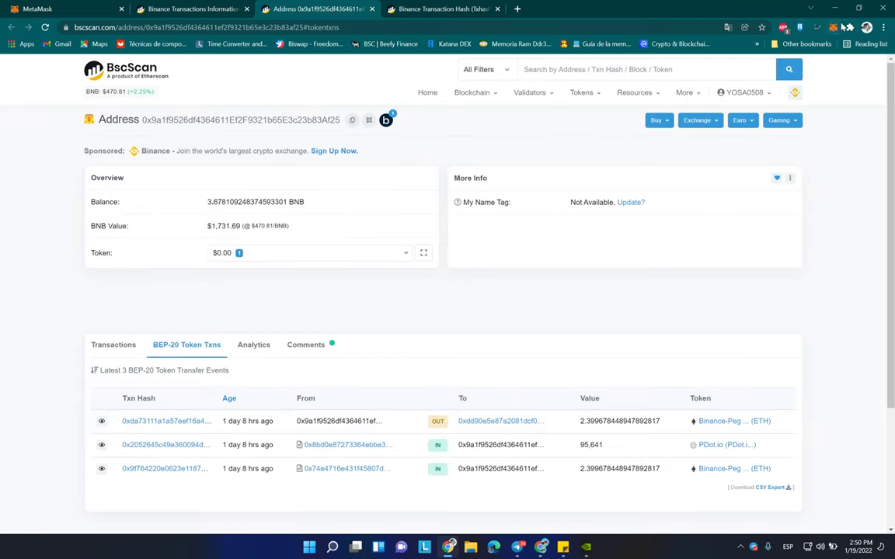
- Check the BNB and token balances in the MetaMask wallet's asset list, and close the wallet
key("alt+shift+m")
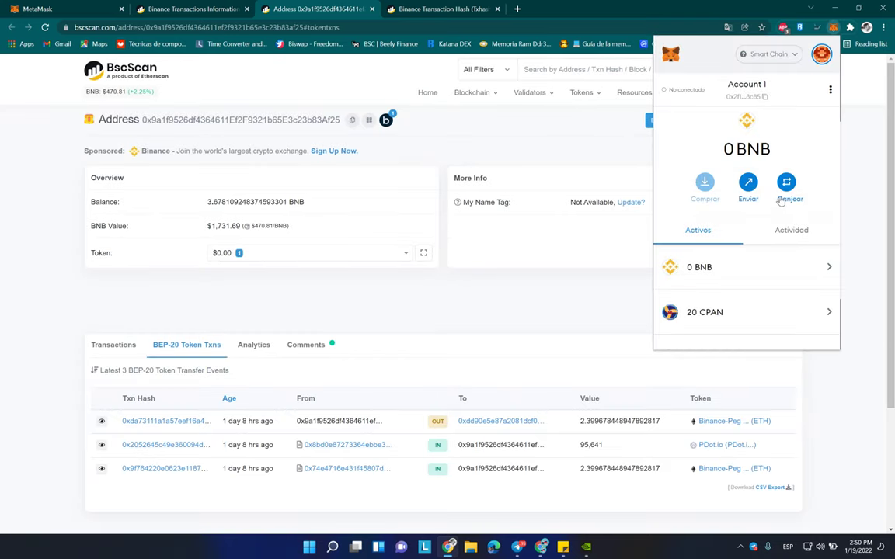
scroll(785, 244, "down", 2)
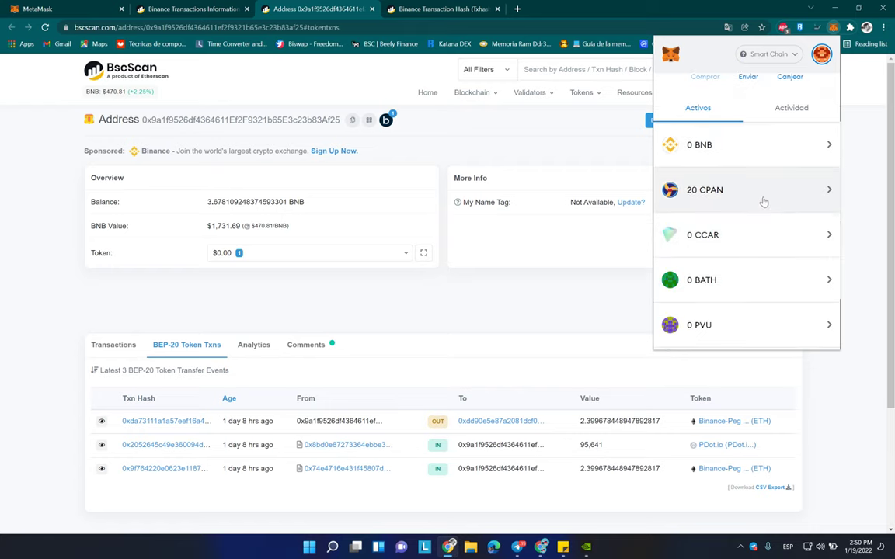
key("Escape")
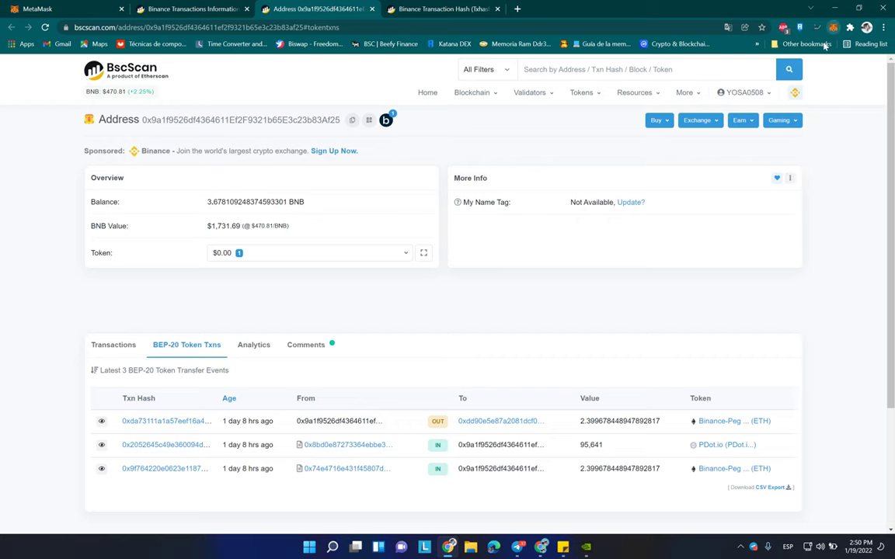
left_click(833, 27)
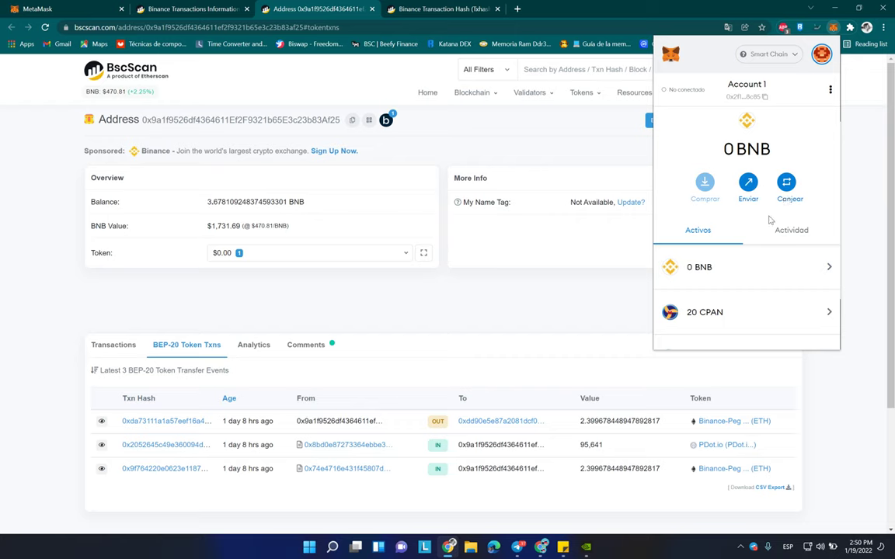
scroll(789, 262, "down", 2)
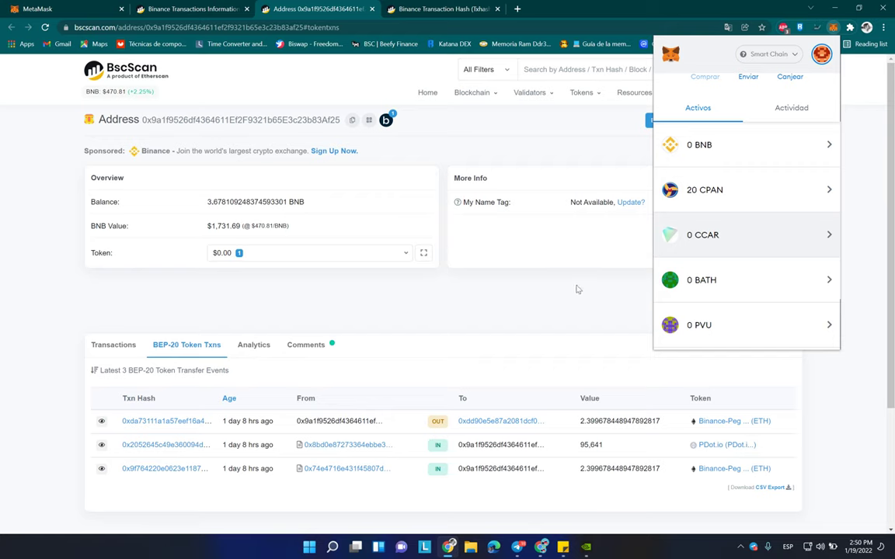
left_click(517, 292)
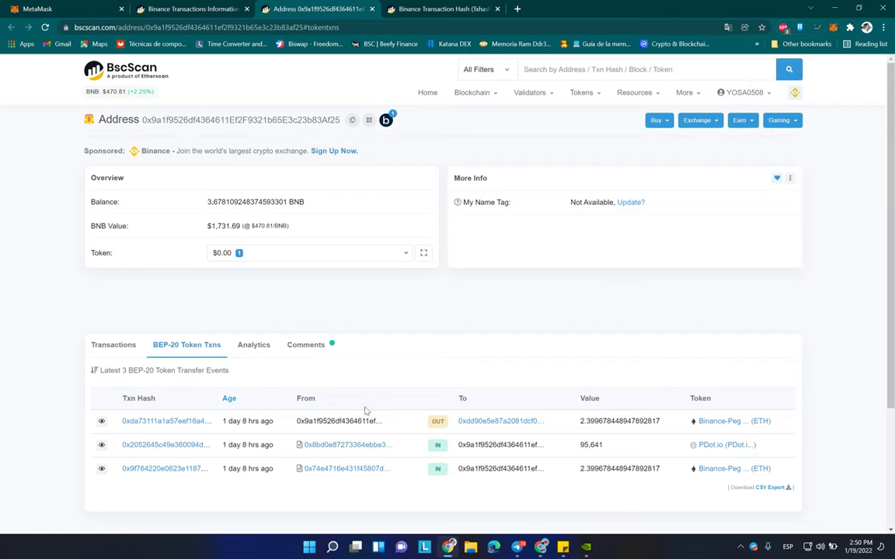
- Compare the wallet's transaction list with the receiving address's token transfer page
scroll(447, 255, "down", 3)
scroll(405, 207, "up", 3)
left_click(194, 8)
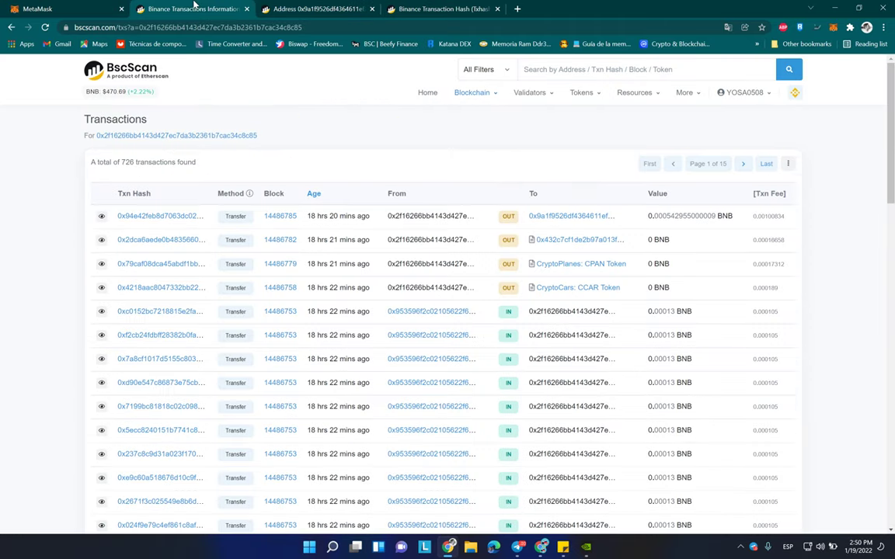
left_click(319, 8)
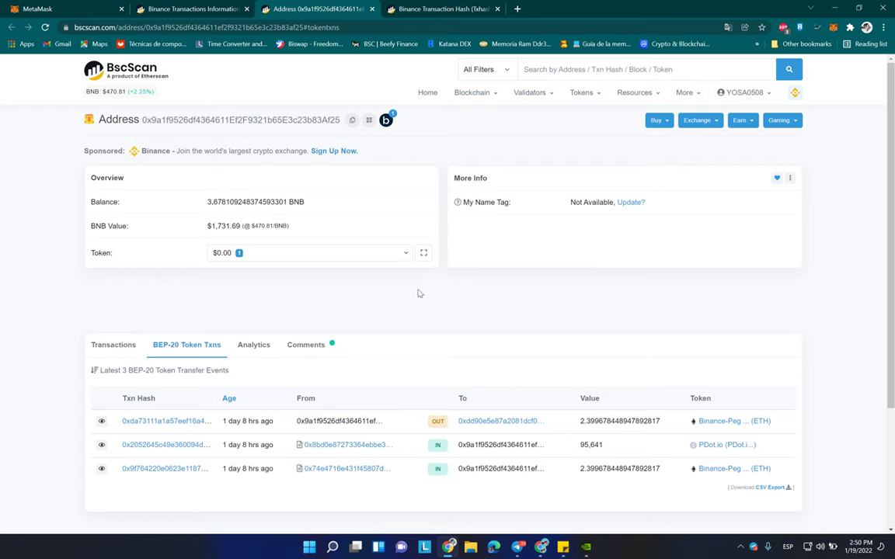
- Review the transaction details of the CryptoCars (CCAR) transfer, including its sender, recipient and fee
left_click(392, 8)
scroll(560, 241, "down", 2)
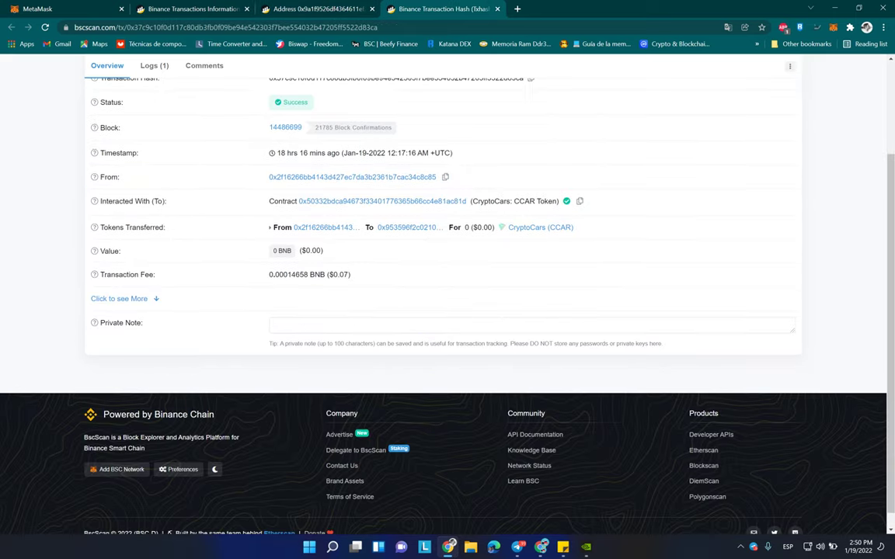
scroll(330, 288, "up", 2)
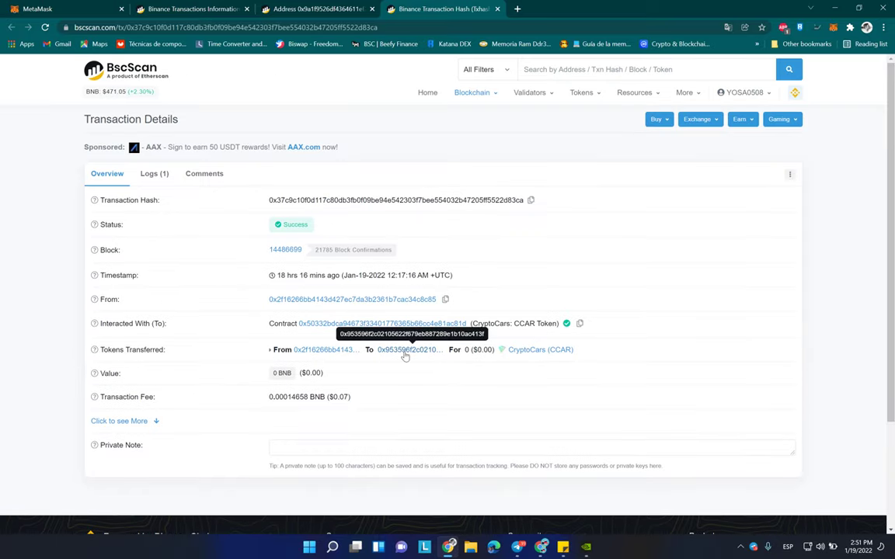
- Open the sending wallet's CryptoCars (CCAR) transfer history and review its incoming and outgoing transfers
left_click(325, 351)
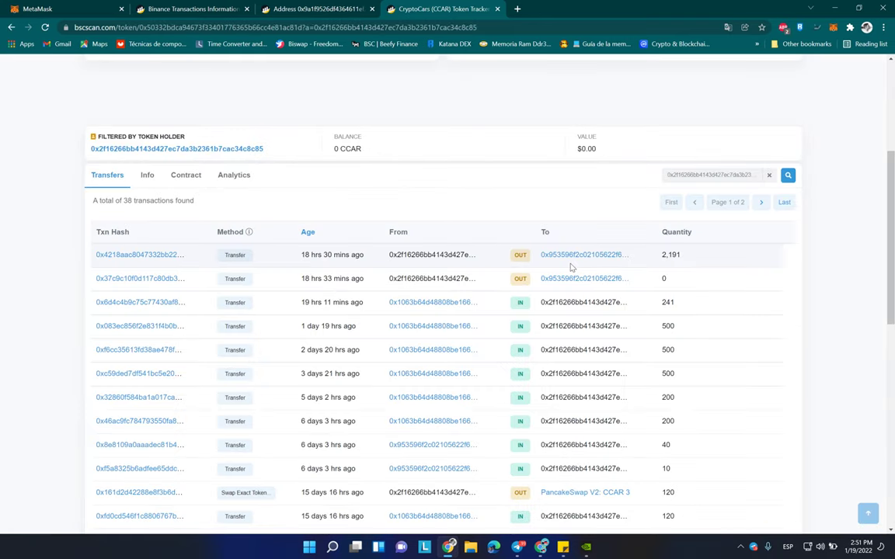
scroll(593, 245, "down", 4)
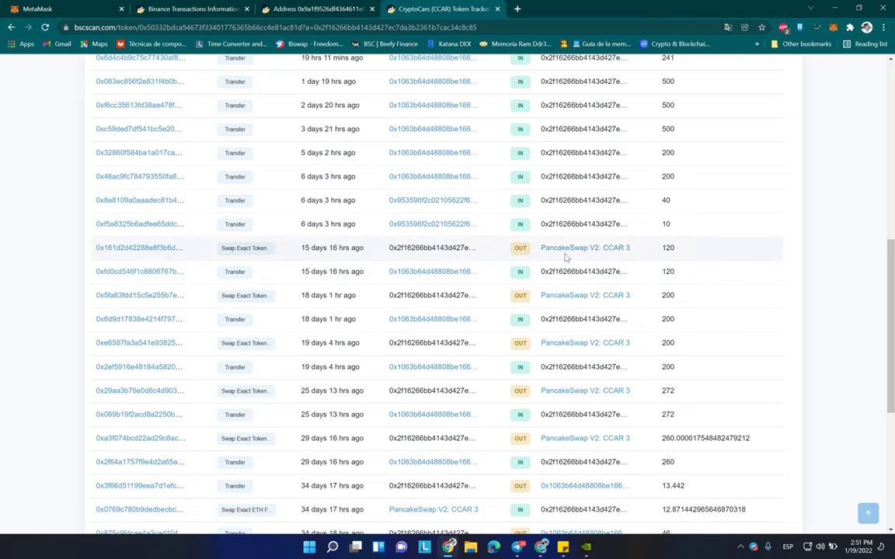
scroll(633, 255, "up", 5)
scroll(305, 210, "down", 2)
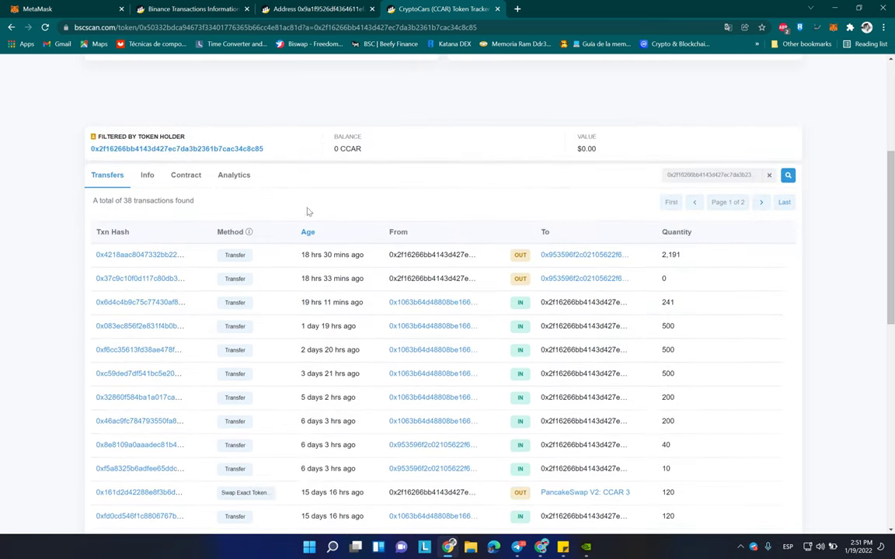
scroll(262, 202, "up", 4)
scroll(270, 388, "down", 2)
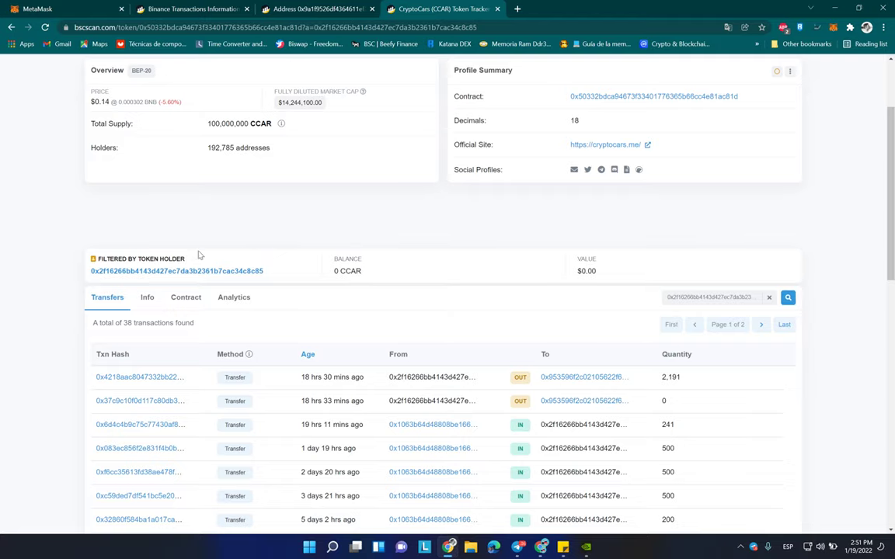
- Open the token holder's address page and examine its latest incoming and outgoing BNB transactions
left_click(186, 271)
scroll(389, 257, "down", 3)
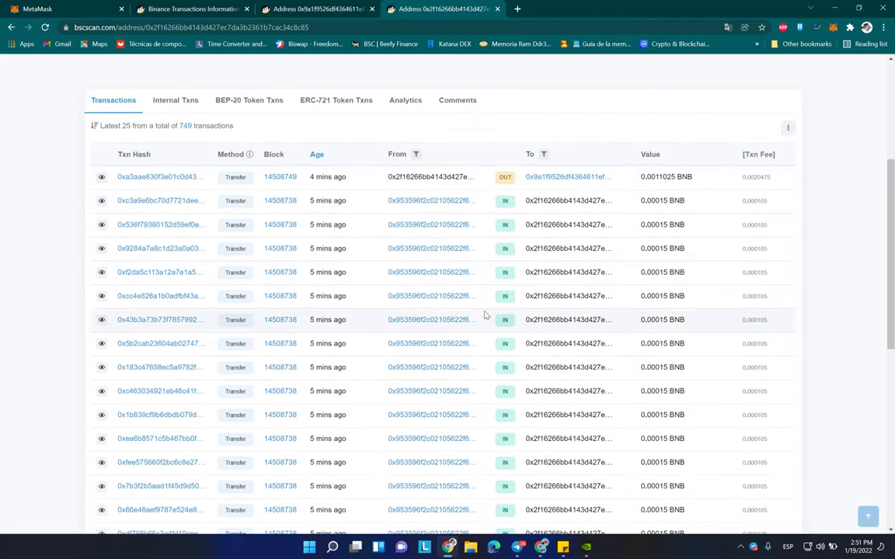
scroll(497, 295, "down", 6)
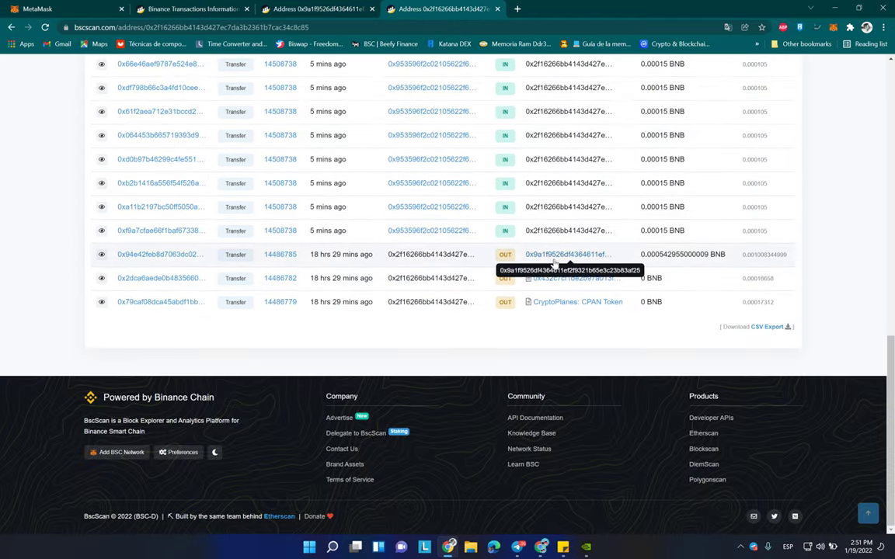
scroll(553, 264, "up", 8)
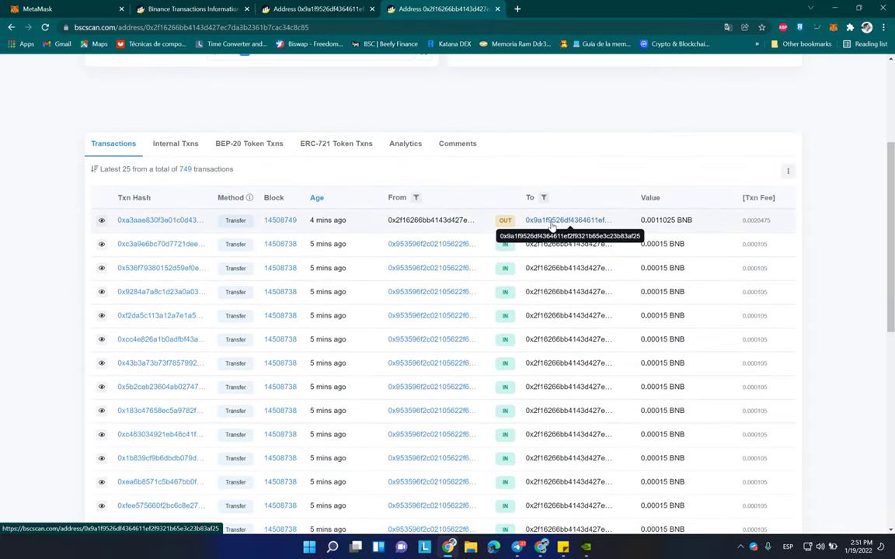
scroll(553, 224, "down", 6)
scroll(479, 330, "up", 3)
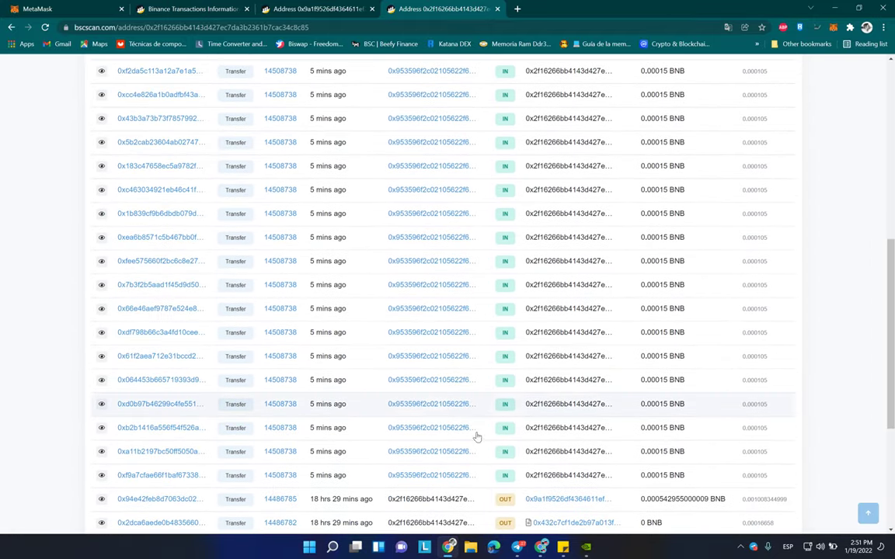
scroll(477, 438, "up", 5)
scroll(576, 280, "down", 6)
scroll(575, 305, "up", 3)
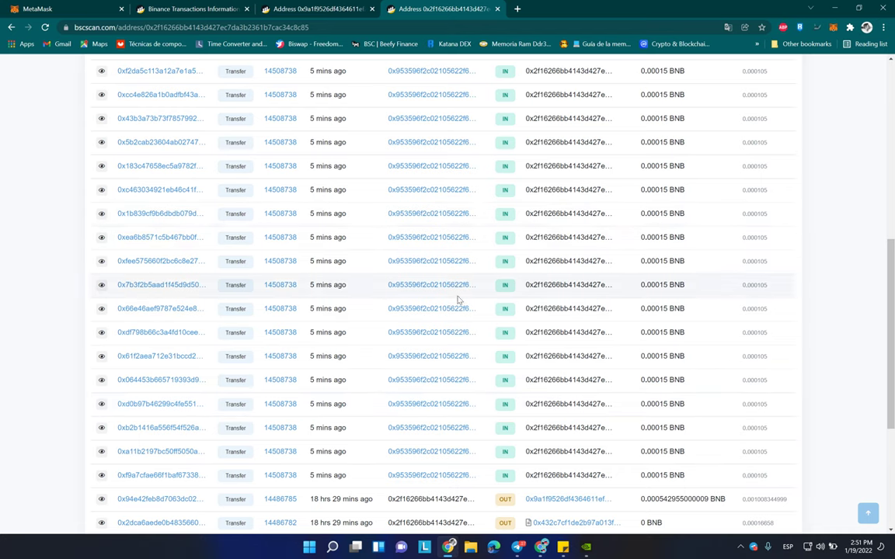
scroll(474, 350, "up", 3)
scroll(535, 426, "down", 3)
scroll(448, 405, "up", 2)
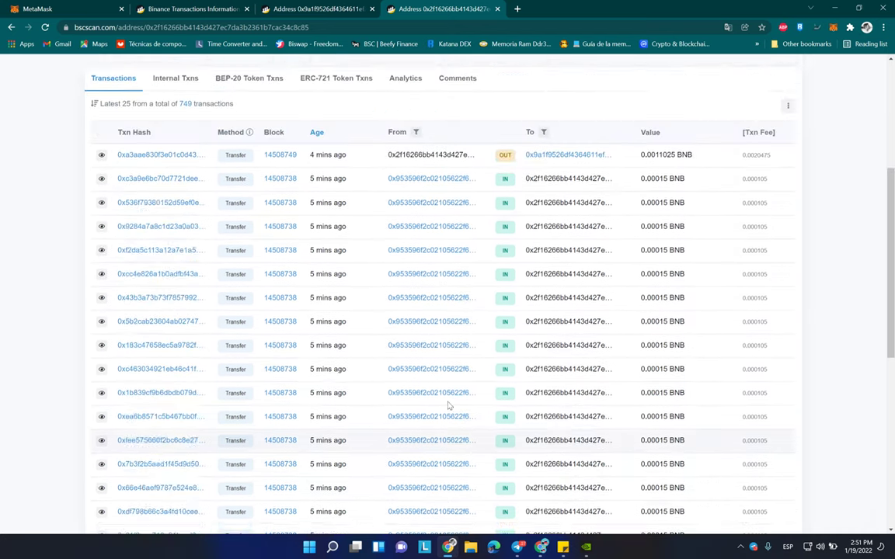
scroll(448, 405, "up", 3)
scroll(599, 314, "down", 5)
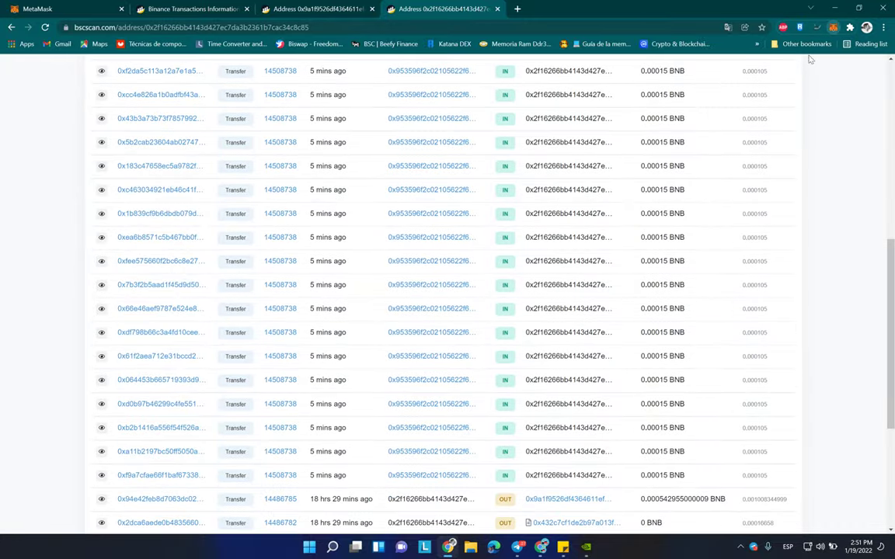
- Place the MetaMask wallet beside the second wallet's window and review the queued BNB transfers there
left_click(35, 8)
left_click(447, 7)
left_click(35, 8)
key("super+Right")
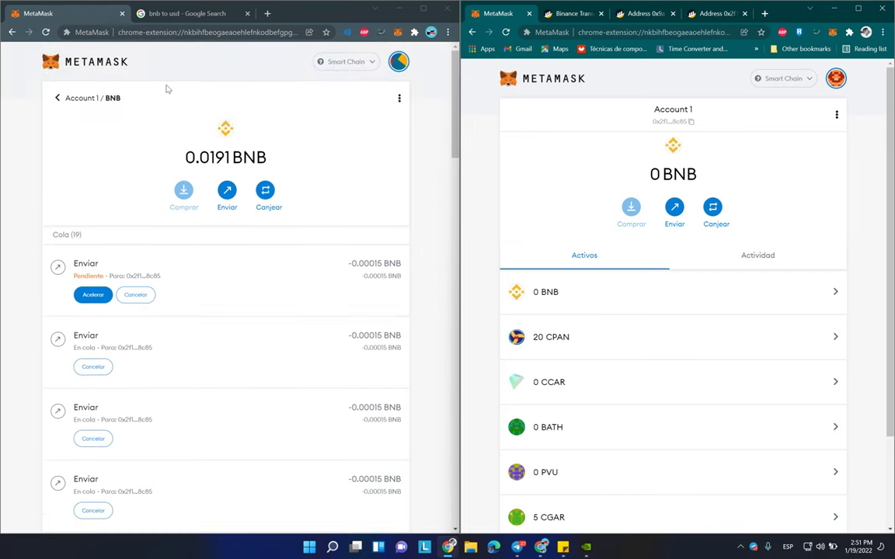
scroll(299, 219, "down", 10)
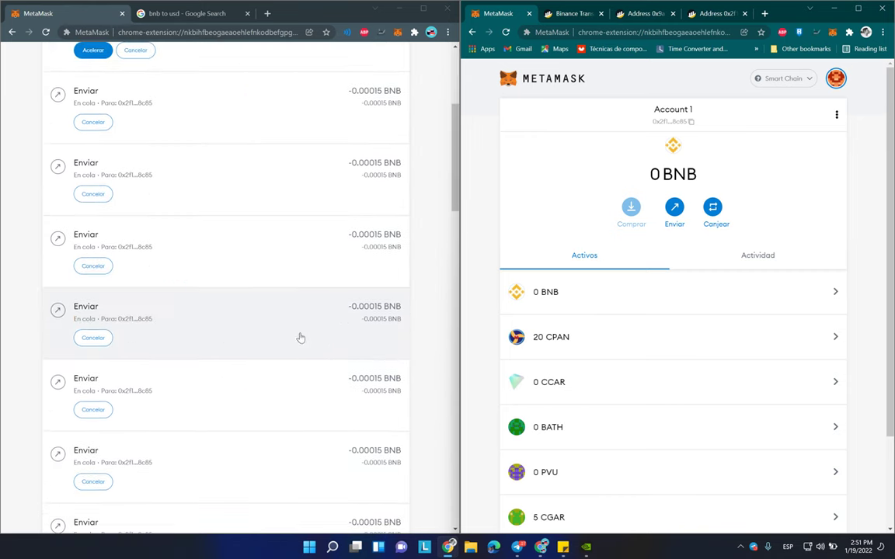
scroll(268, 266, "up", 10)
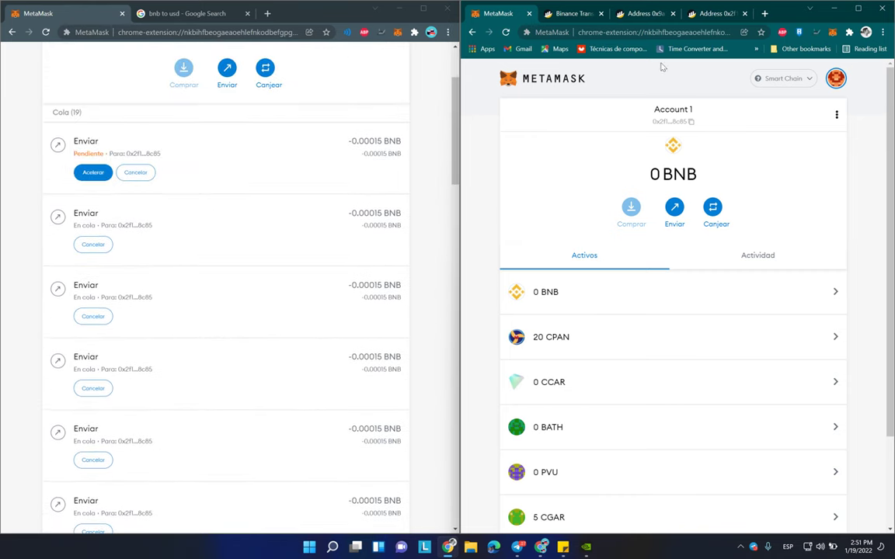
- Return to the full-size BscScan window and review the wallet's full transaction list, including the outgoing token transfers
left_click(858, 7)
left_click(285, 8)
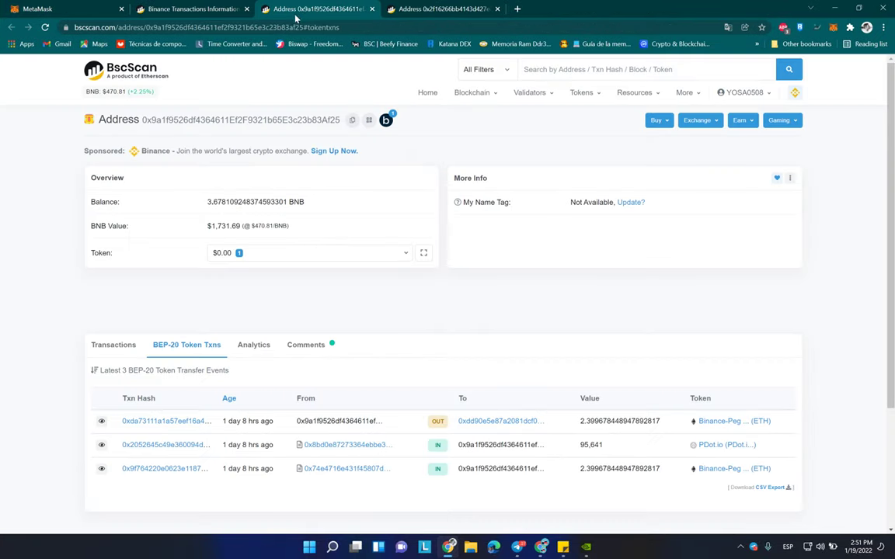
left_click(188, 9)
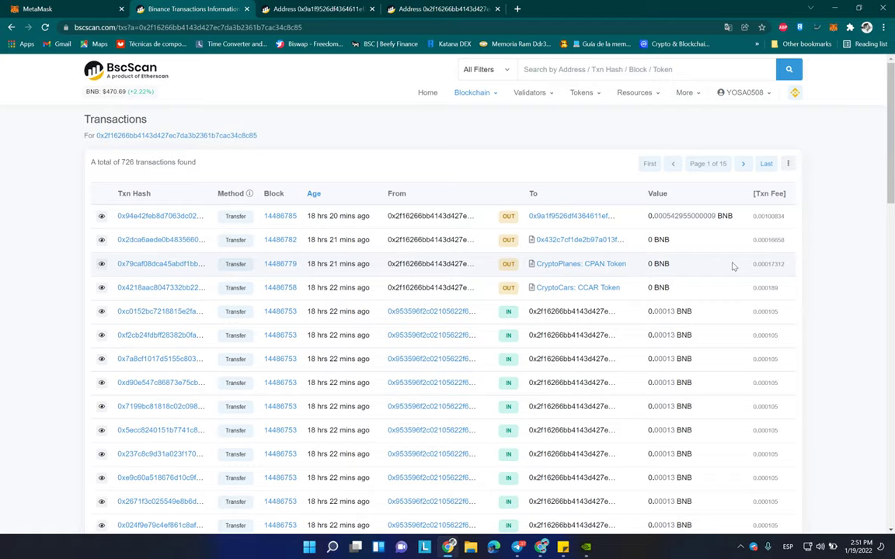
scroll(633, 322, "down", 3)
double_click(553, 6)
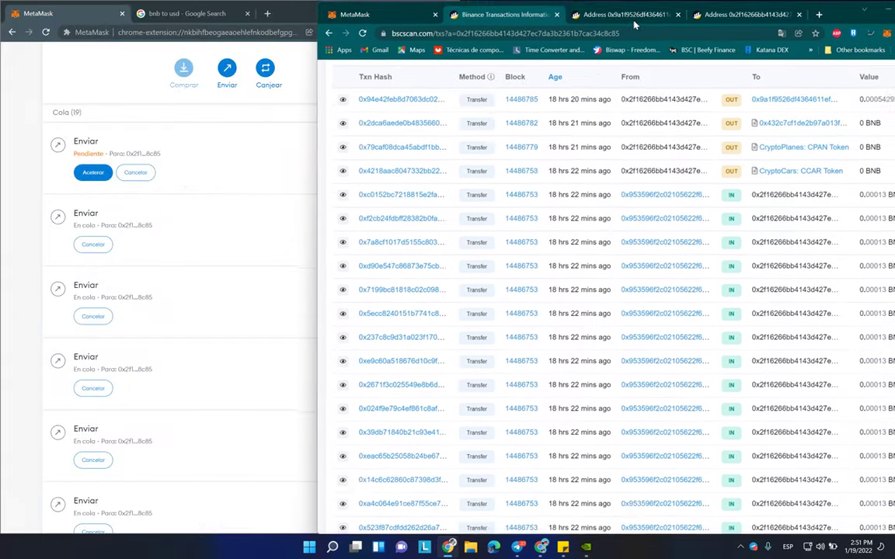
left_click(853, 9)
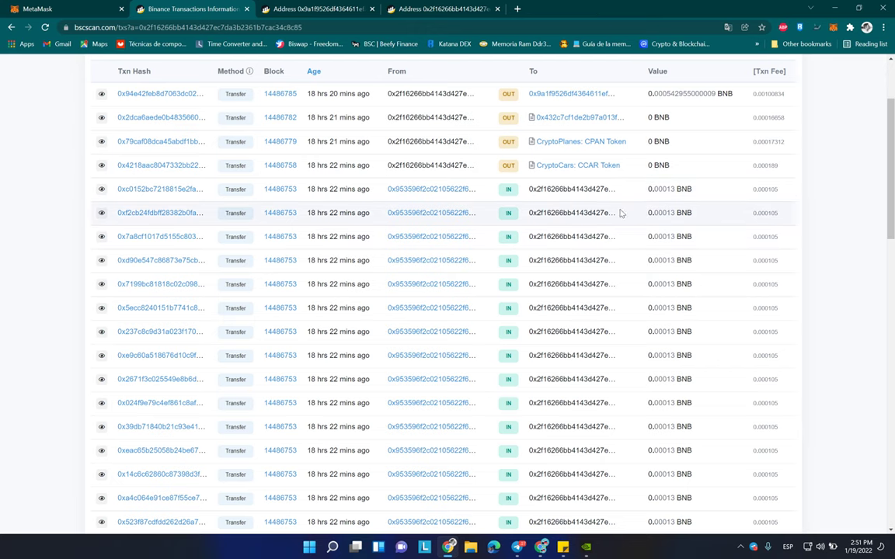
scroll(664, 282, "up", 3)
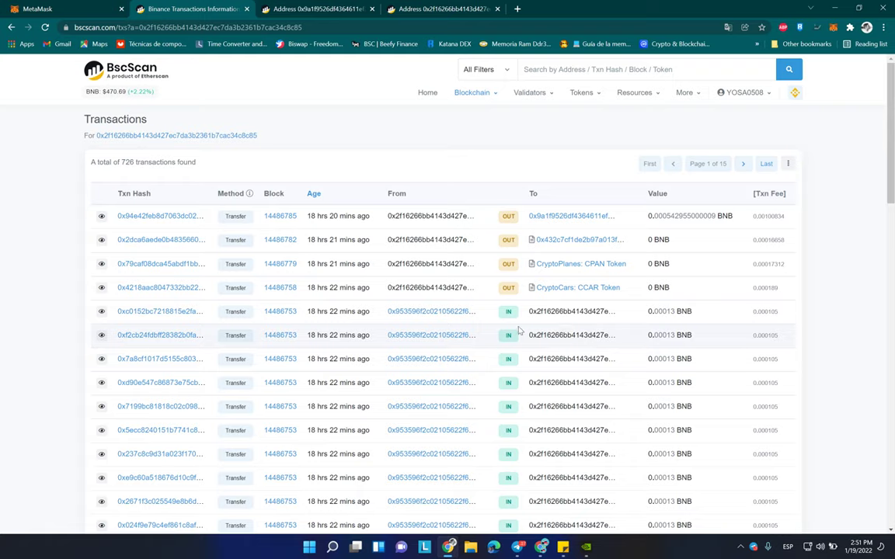
scroll(701, 280, "down", 3)
scroll(701, 279, "up", 3)
- View the BNB asset's details and transaction history in the MetaMask wallet
left_click(834, 29)
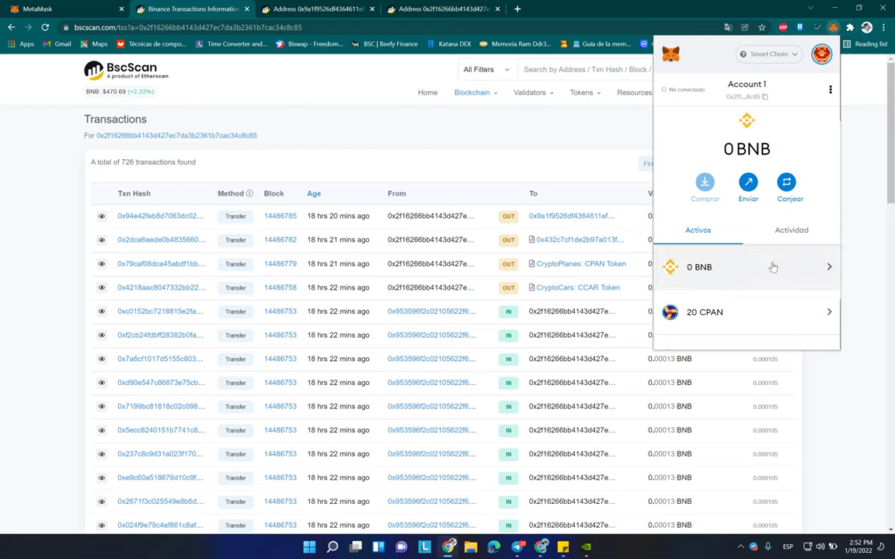
left_click(703, 266)
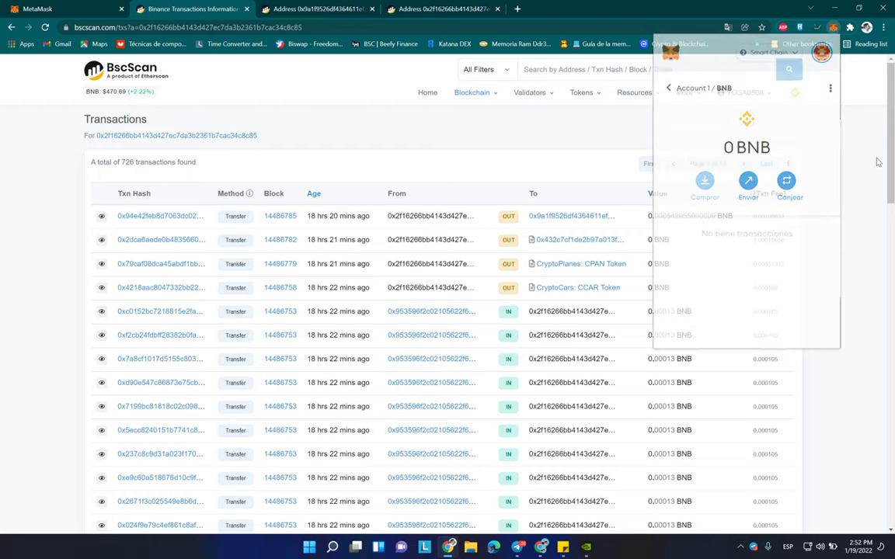
- View the receiving address's BEP-20 token transfers and BNB transactions, and return to the compromised wallet's transaction list
left_click(319, 9)
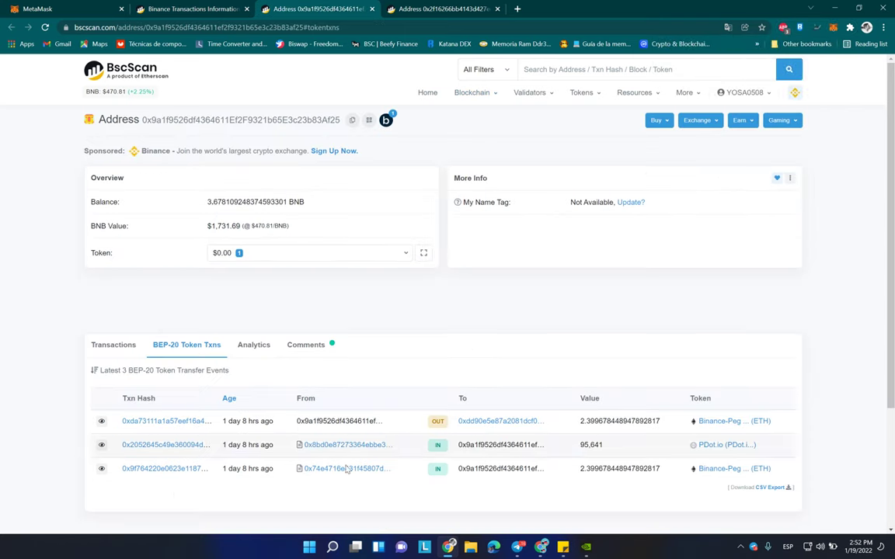
scroll(370, 304, "down", 5)
scroll(328, 302, "up", 5)
left_click(114, 345)
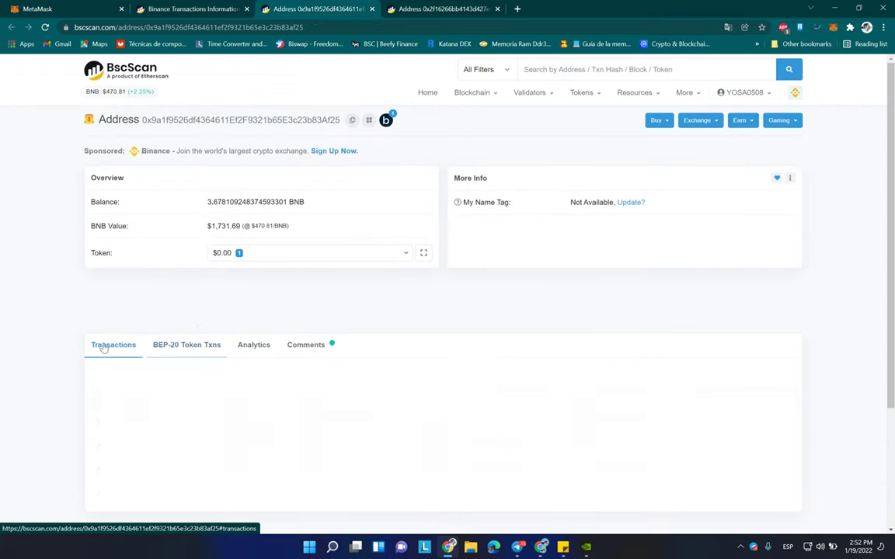
left_click(221, 7)
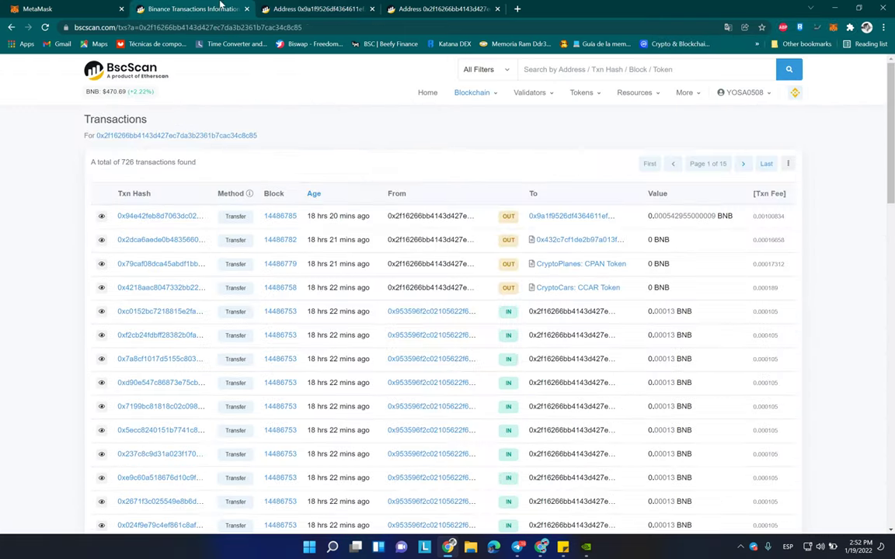
- Show the compromised wallet's MetaMask beside the sending wallet and view its CPAN token details
double_click(564, 11)
left_click(498, 13)
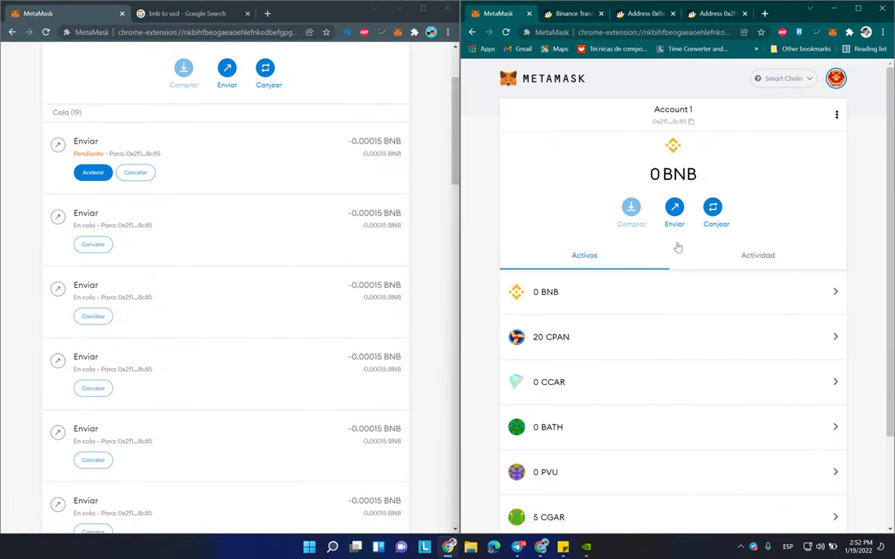
scroll(653, 260, "down", 2)
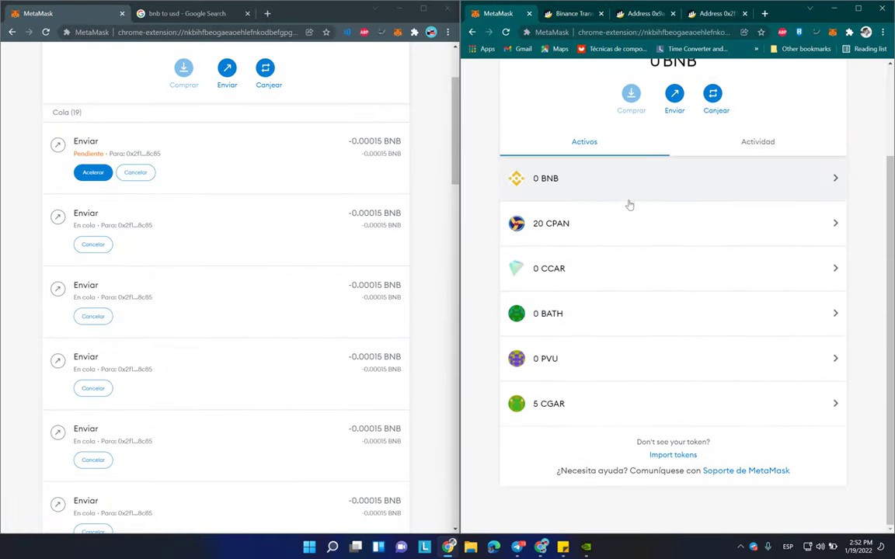
left_click(622, 224)
left_click(536, 118)
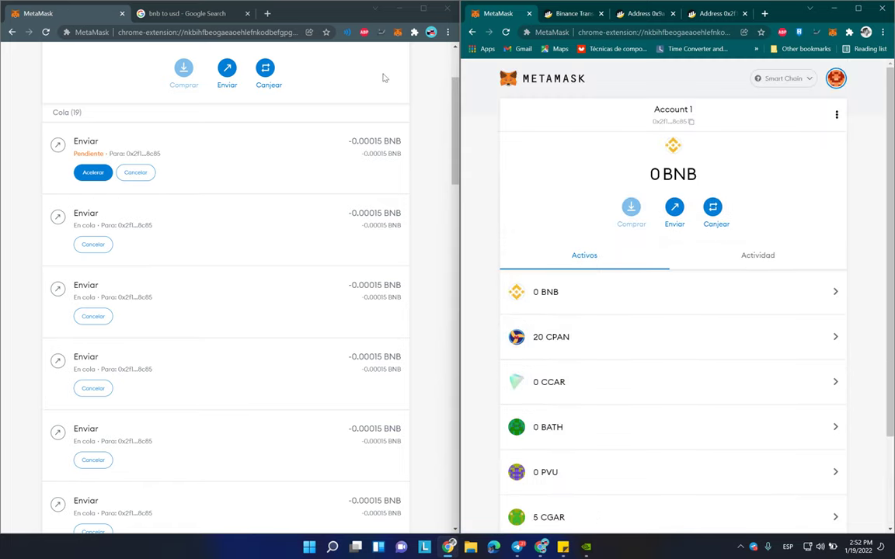
- Enlarge the sending wallet's window and open its MetaMask settings
left_click(423, 8)
scroll(364, 288, "up", 2)
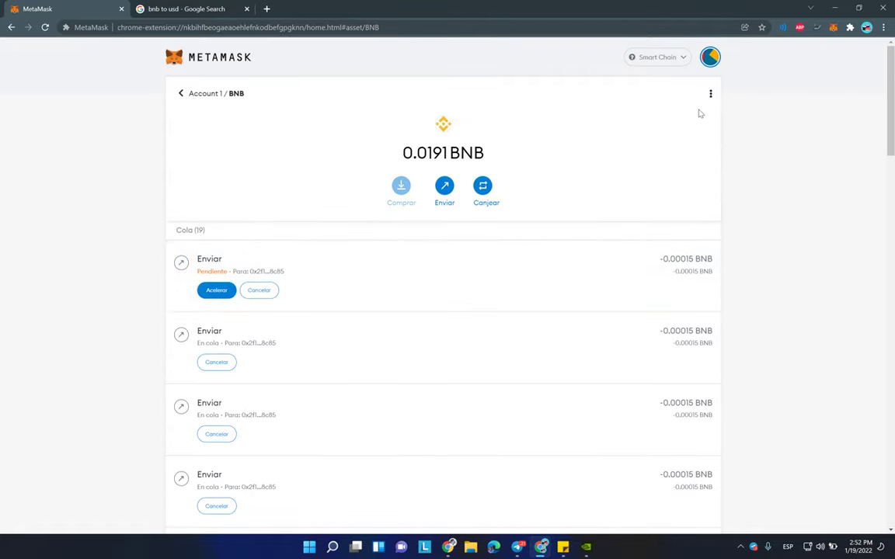
left_click(710, 59)
left_click(710, 59)
left_click(711, 59)
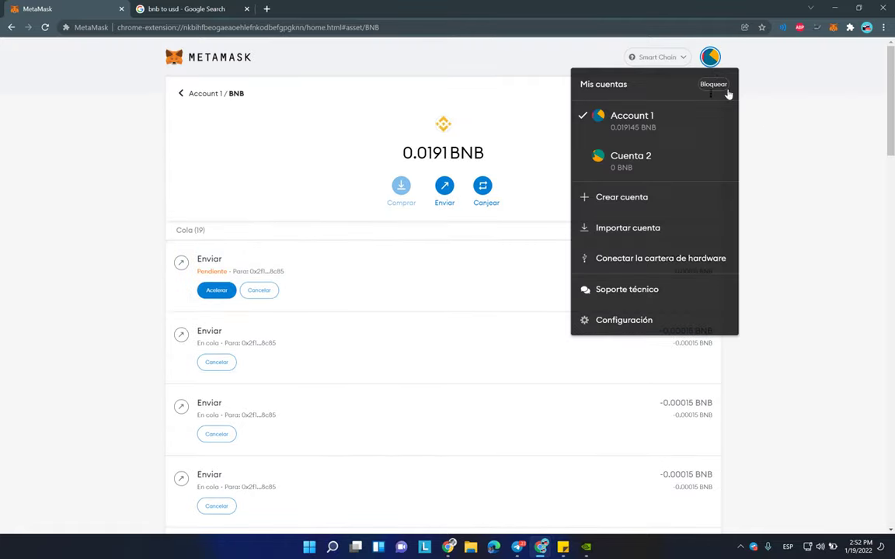
left_click(755, 80)
left_click(712, 59)
left_click(638, 320)
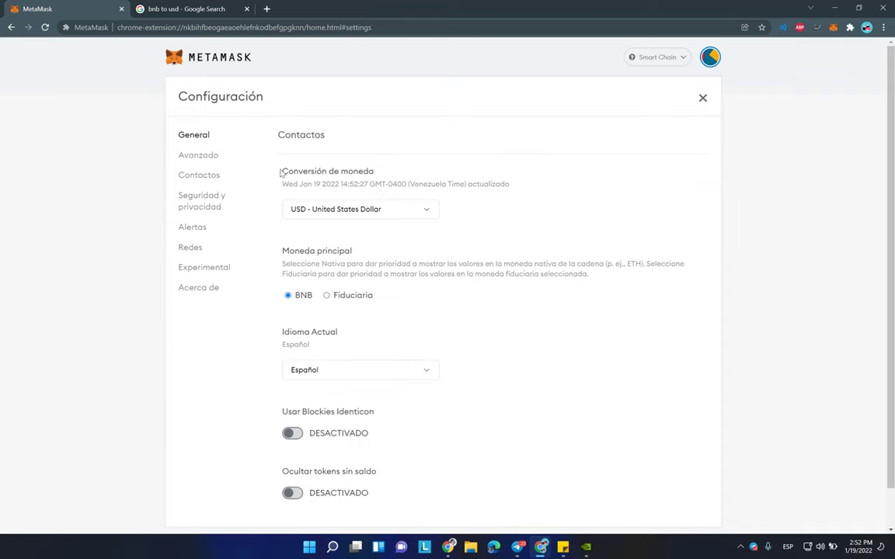
- Examine the "Personalizar nonce de transacción" option and its description in the advanced settings, and close the settings
left_click(198, 156)
scroll(527, 216, "down", 15)
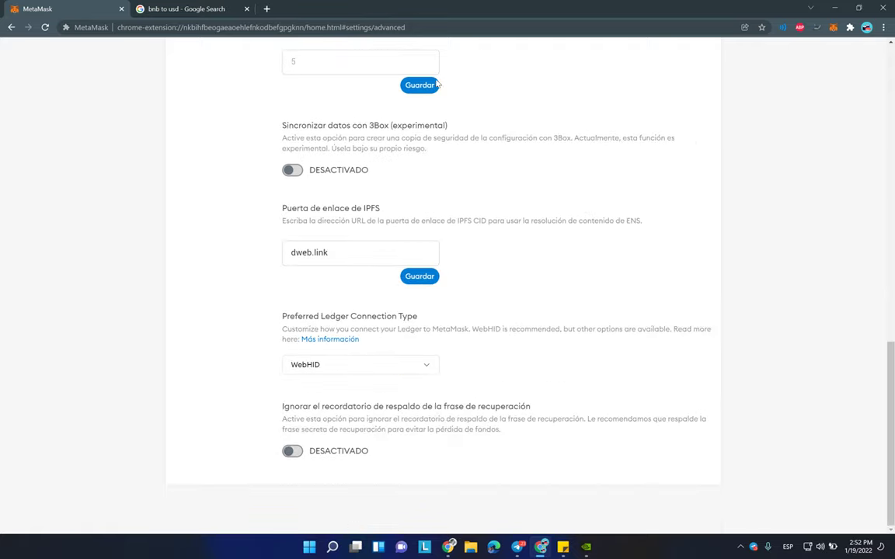
scroll(498, 365, "up", 8)
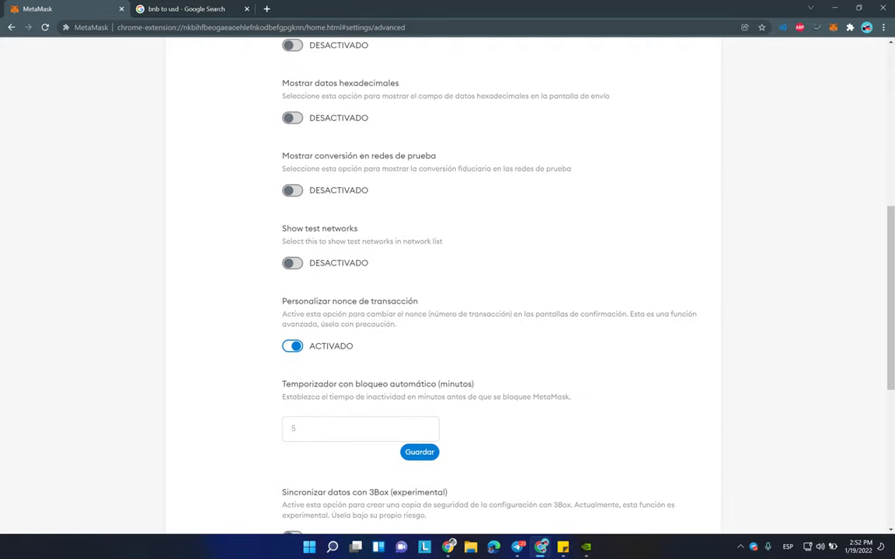
left_click_drag(270, 299, 433, 329)
left_click(462, 340)
left_click_drag(298, 301, 295, 39)
left_click_drag(426, 324, 286, 302)
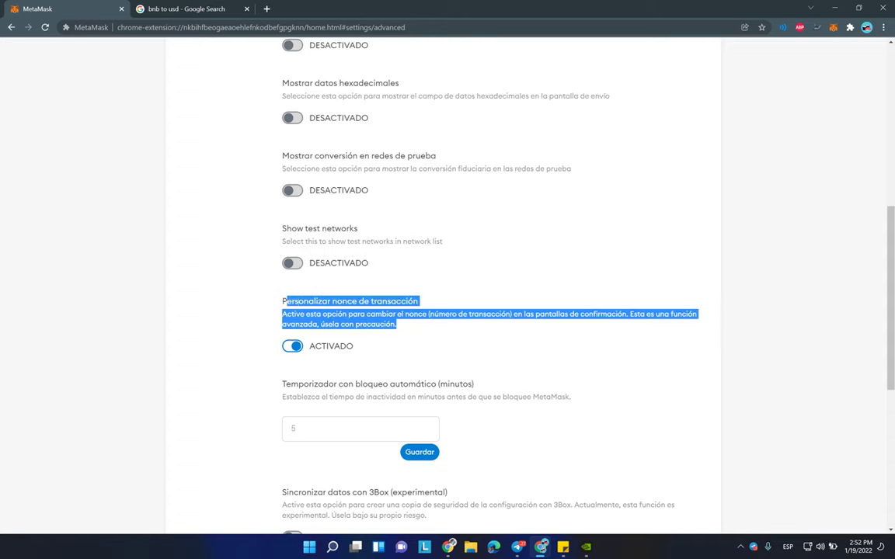
left_click_drag(420, 329, 274, 296)
left_click(557, 328)
scroll(676, 241, "up", 6)
left_click(703, 99)
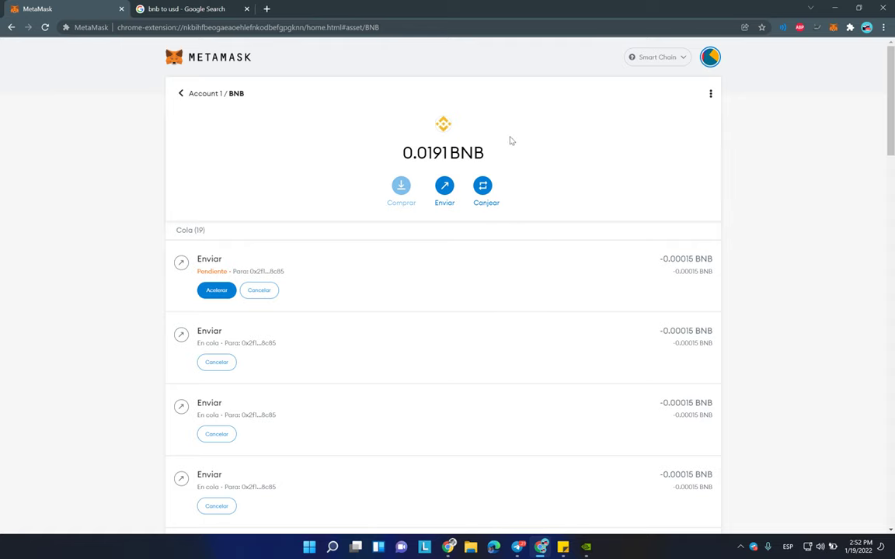
- Review the queued BNB transfers and inspect the details of the oldest one, just above the history
scroll(599, 216, "down", 6)
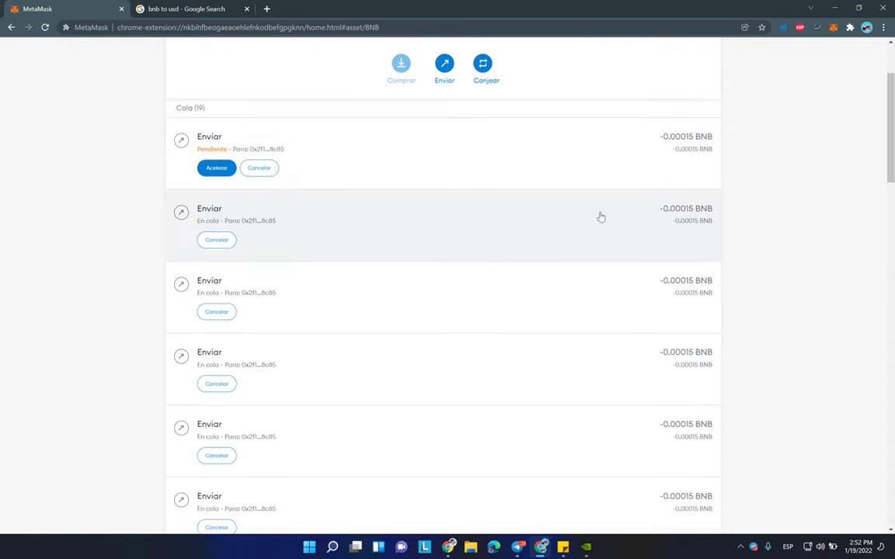
scroll(494, 204, "down", 5)
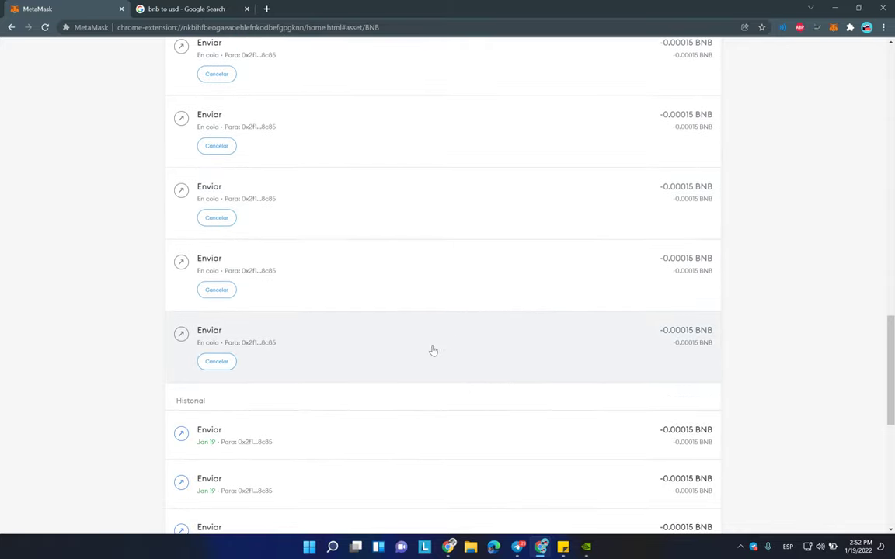
left_click(405, 327)
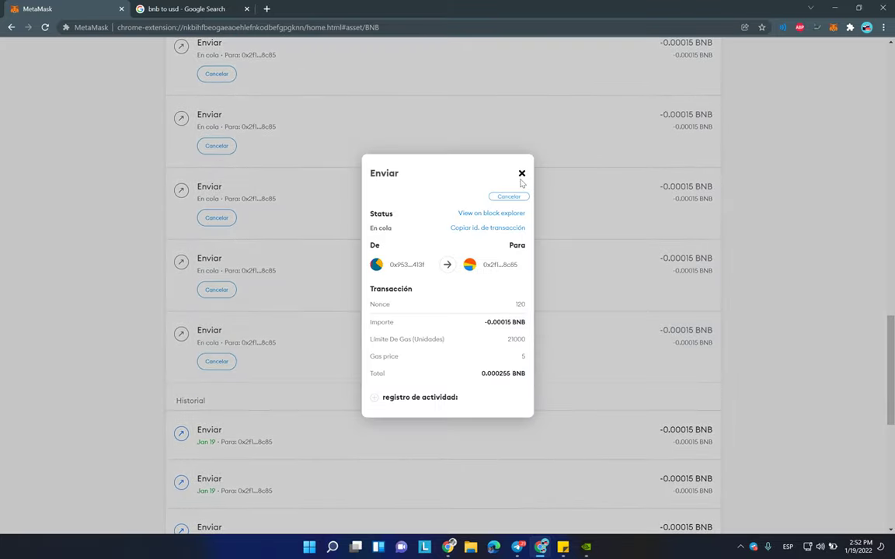
left_click(522, 174)
scroll(533, 246, "up", 5)
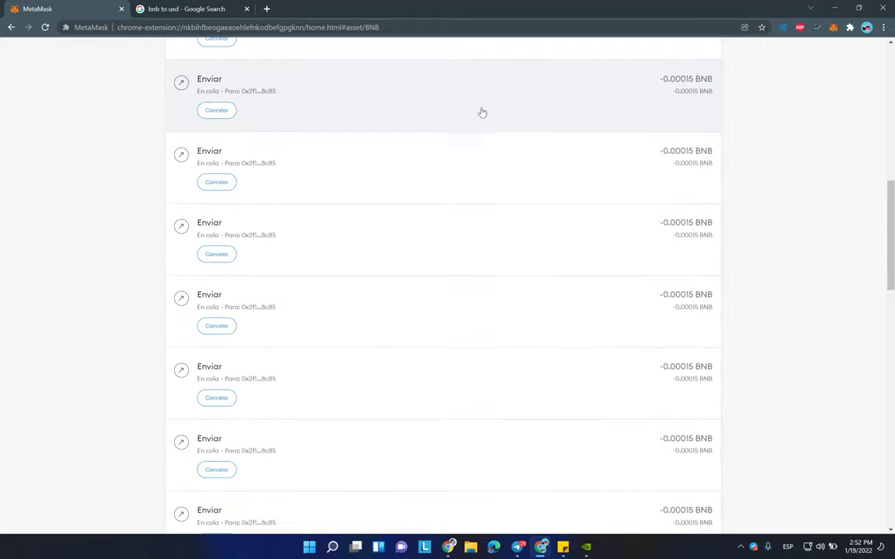
scroll(428, 417, "down", 3)
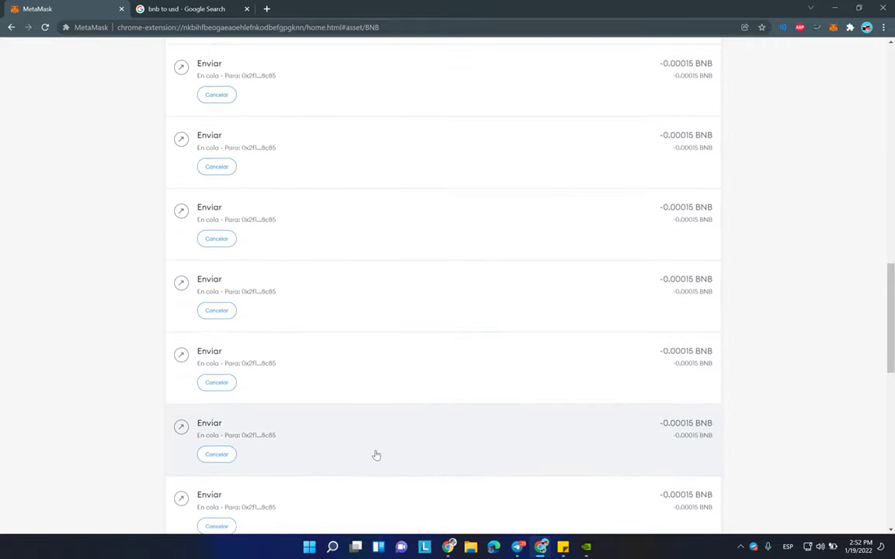
scroll(427, 370, "down", 3)
scroll(454, 333, "up", 1)
left_click(367, 349)
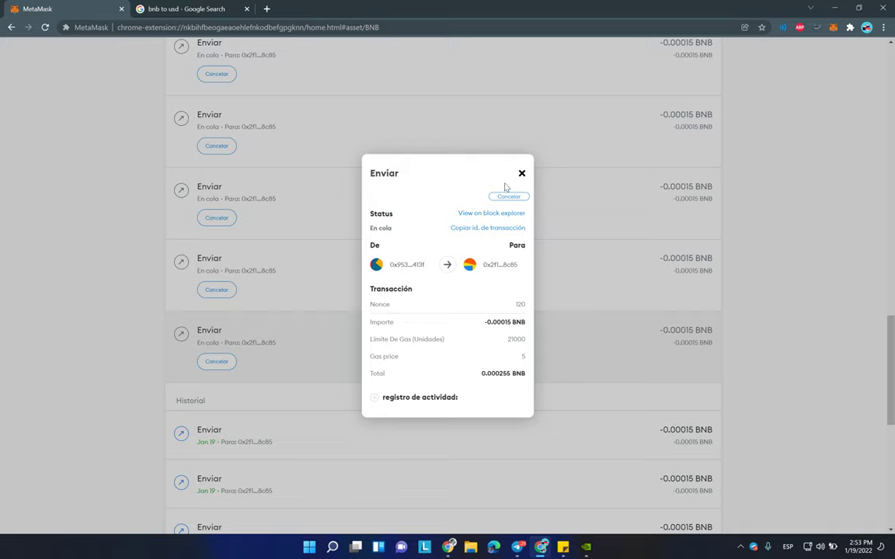
left_click(522, 174)
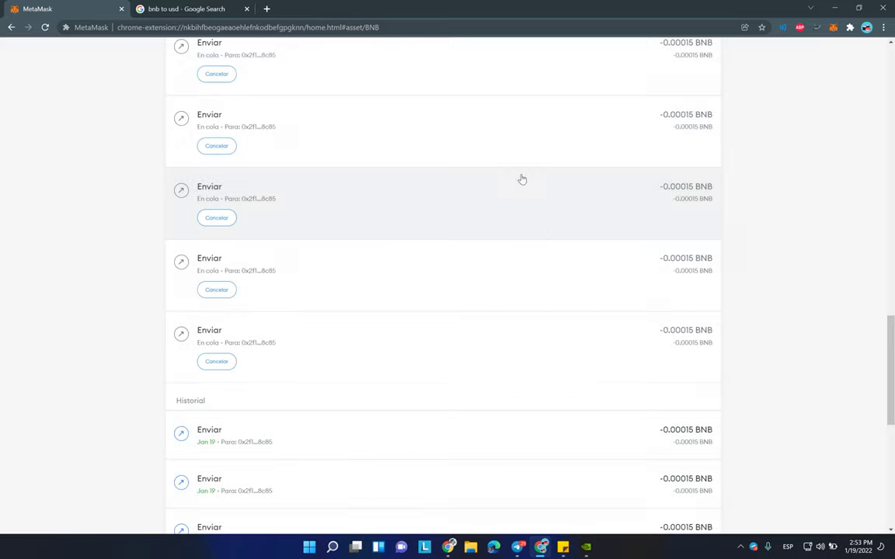
- Reopen the oldest queued transfer's details and examine its nonce
scroll(562, 287, "up", 8)
scroll(536, 299, "down", 8)
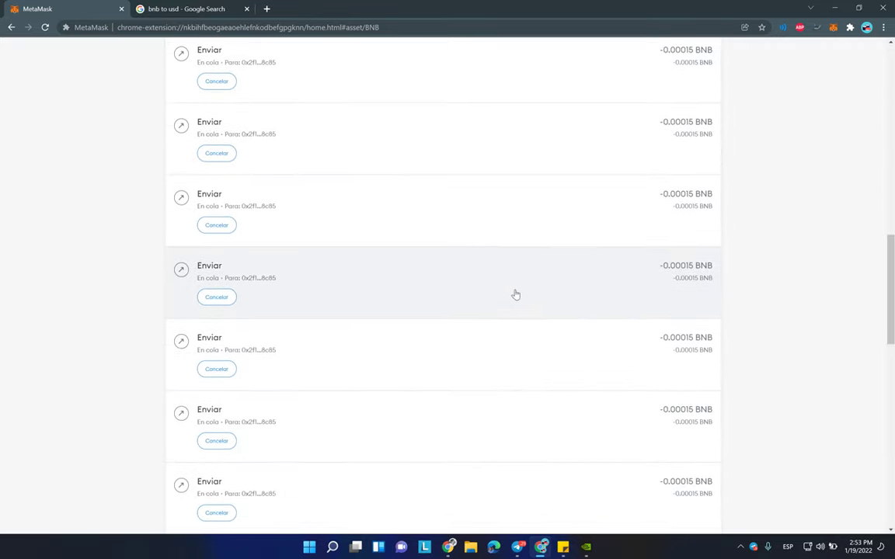
left_click(405, 346)
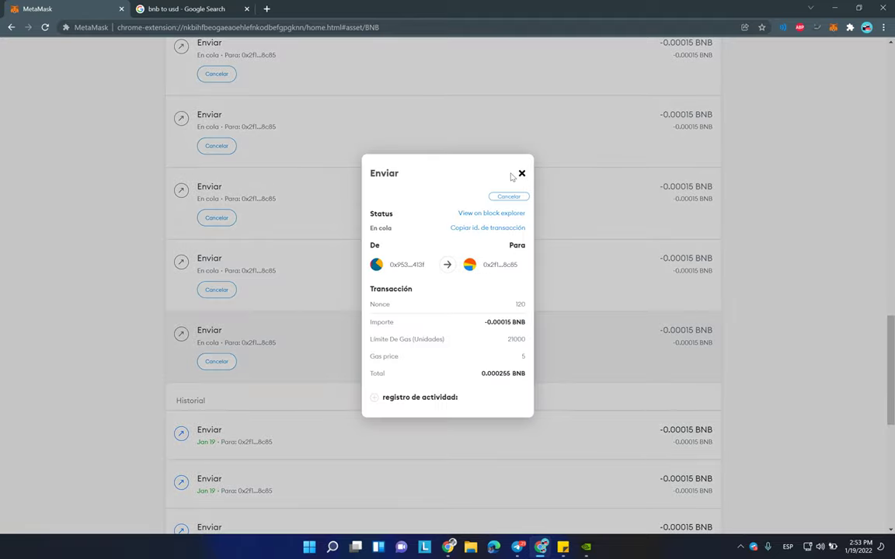
left_click(833, 27)
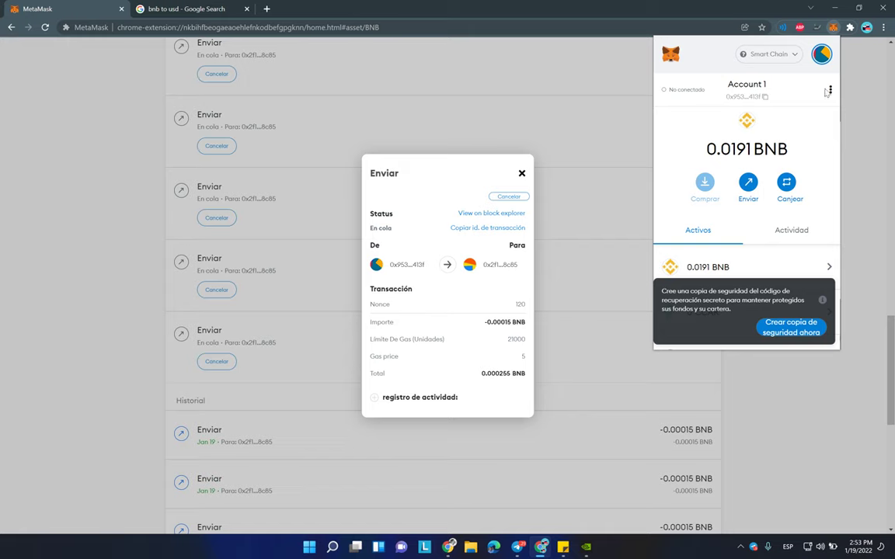
left_click(529, 380)
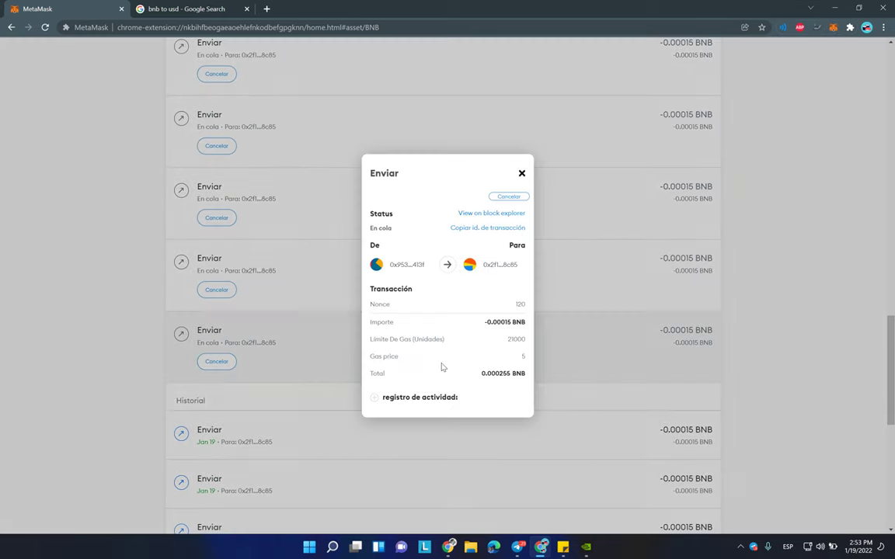
double_click(520, 304)
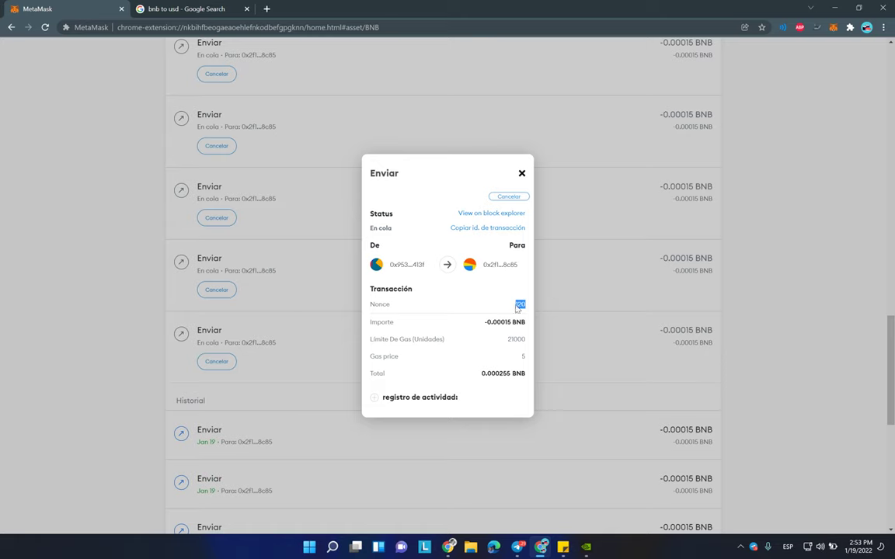
left_click_drag(518, 309, 536, 308)
left_click(480, 302)
- Open the next four queued transfers above the oldest one in turn and compare their nonces
left_click(523, 173)
left_click(563, 276)
left_click(522, 173)
left_click(565, 189)
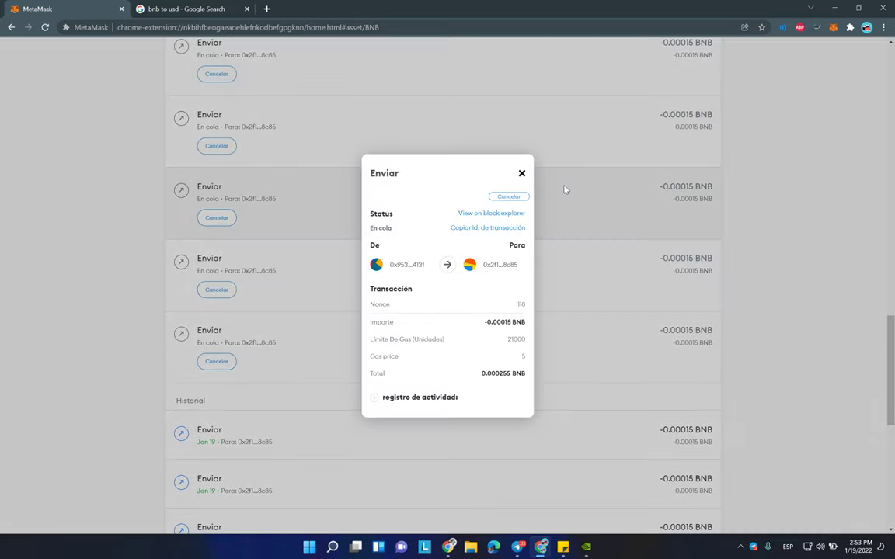
left_click(522, 173)
scroll(558, 266, "up", 2)
left_click(553, 230)
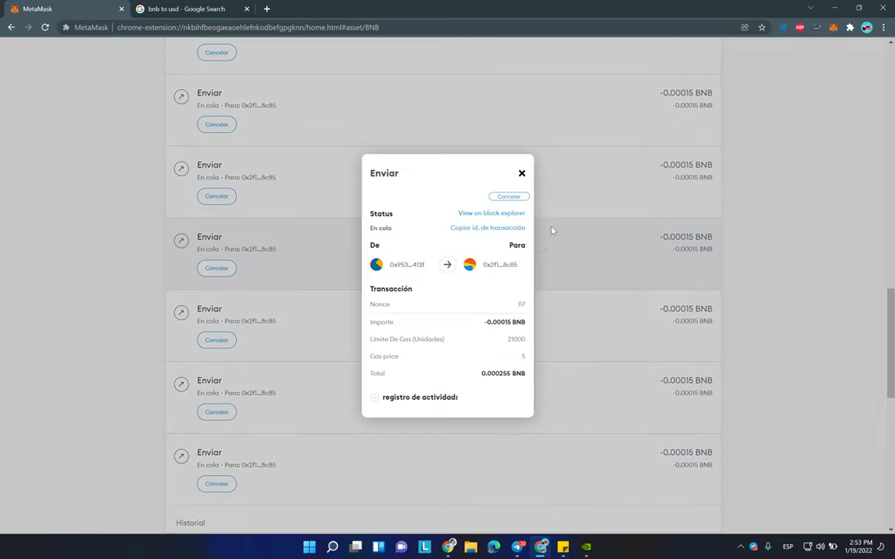
left_click(522, 173)
left_click(535, 180)
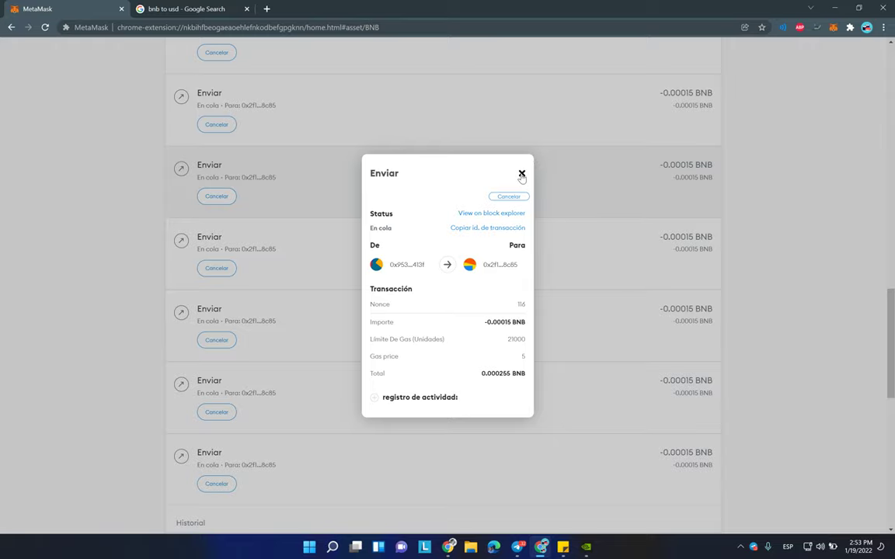
left_click(522, 173)
- Check the nonces of two more transfers further up the queue and close the details
scroll(583, 203, "down", 1)
left_click(584, 204)
double_click(521, 305)
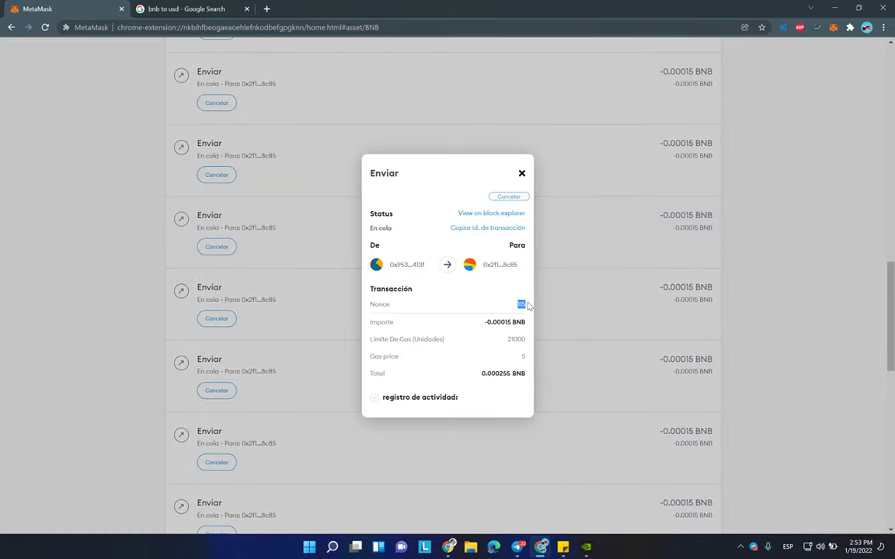
left_click(522, 174)
scroll(571, 220, "down", 1)
left_click(565, 183)
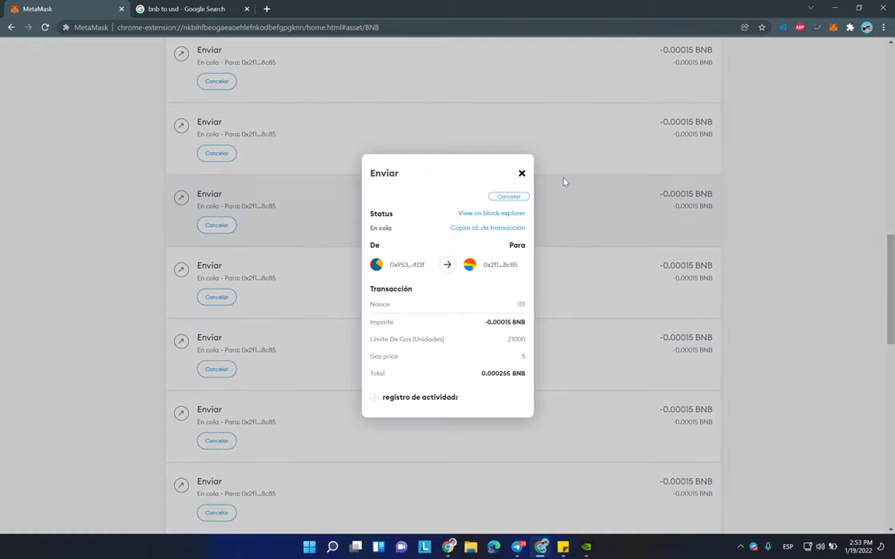
left_click(522, 173)
- Place the sending wallet's window side by side with the compromised wallet's window
scroll(543, 209, "up", 10)
double_click(575, 45)
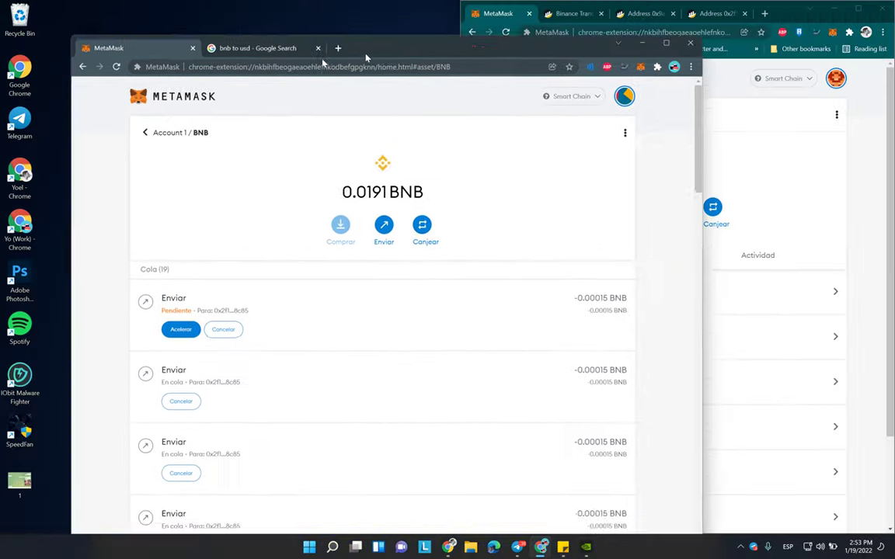
left_click_drag(366, 57, 1, 55)
- Start a BNB transfer to the compromised wallet's recent address with an amount of 0.00015 BNB
left_click(200, 188)
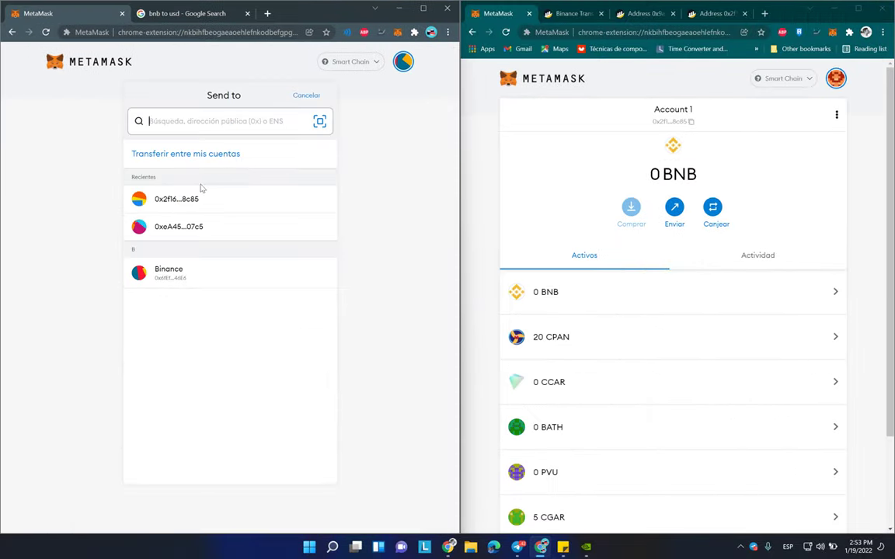
left_click(190, 196)
type("0.00015")
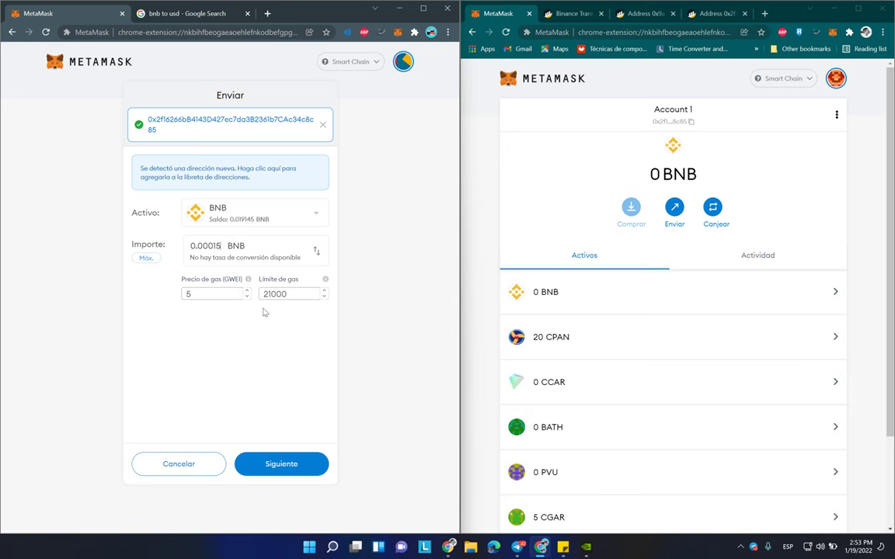
- Check the USD equivalent of 0.00015 BNB in the Google currency converter
left_click(187, 13)
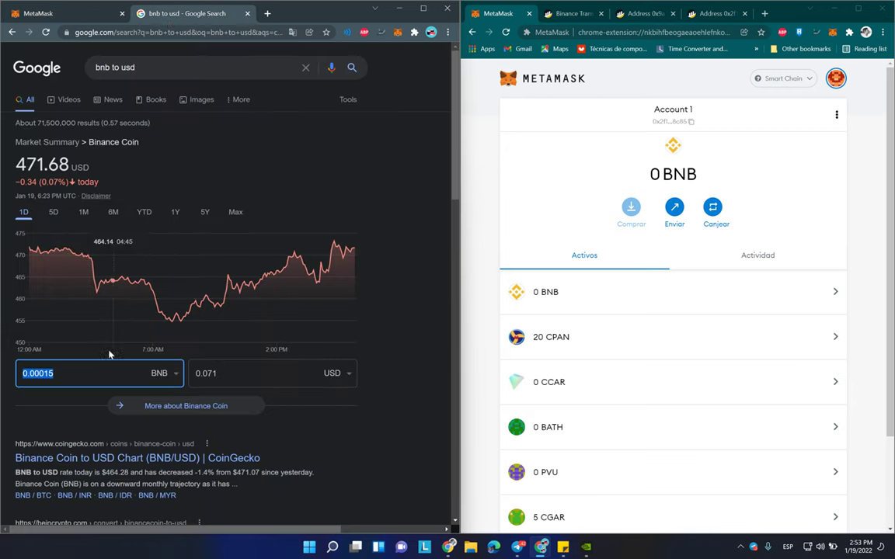
left_click(140, 375)
key("ctrl+a")
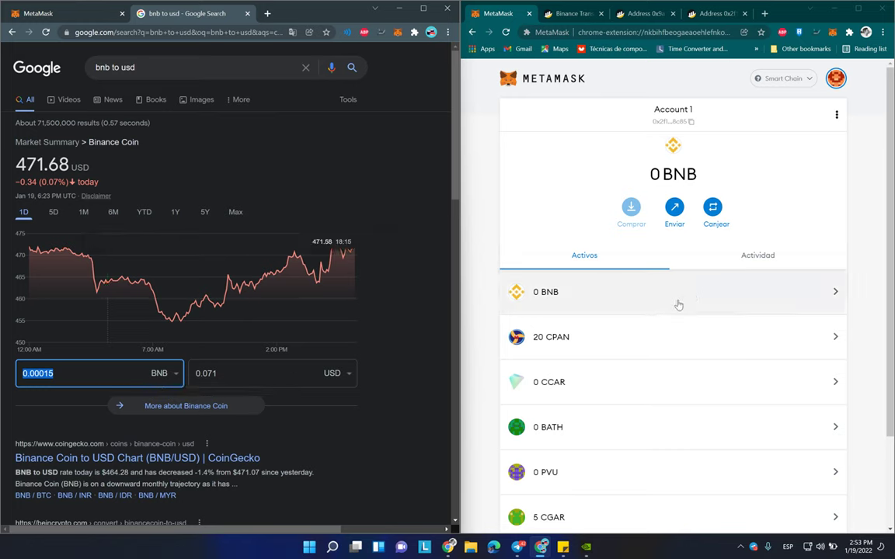
- Check the CPAN token's balance in the compromised wallet and review the 0.00015 BNB conversion to USD
mouse_move(757, 332)
left_click(707, 346)
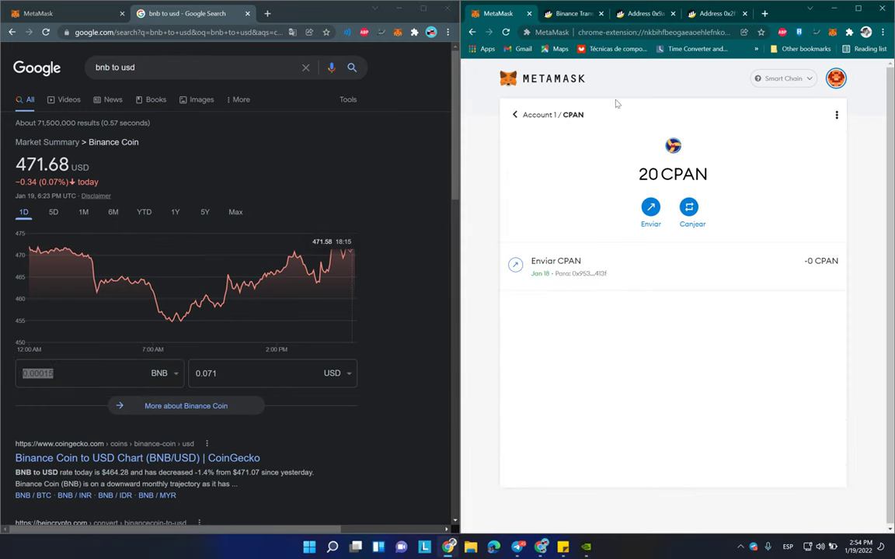
left_click_drag(626, 172, 745, 184)
left_click(515, 115)
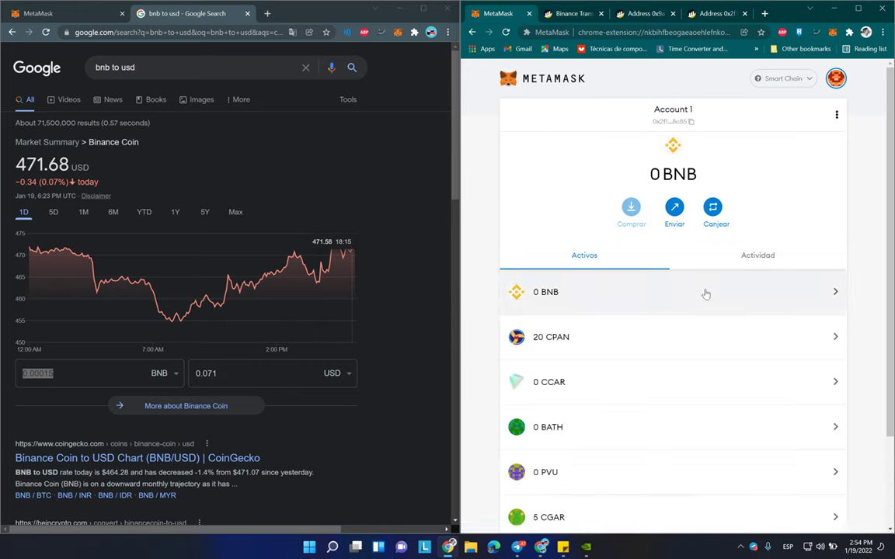
left_click(218, 374)
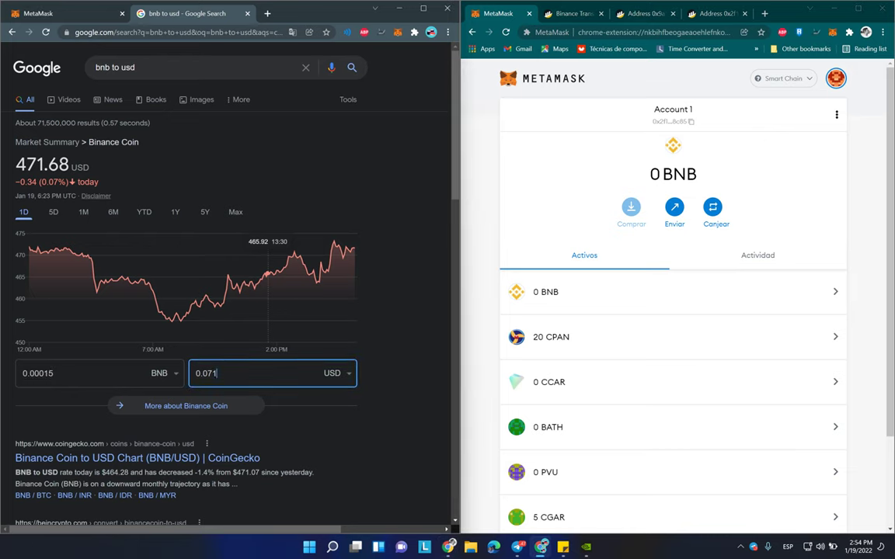
left_click_drag(56, 374, 2, 377)
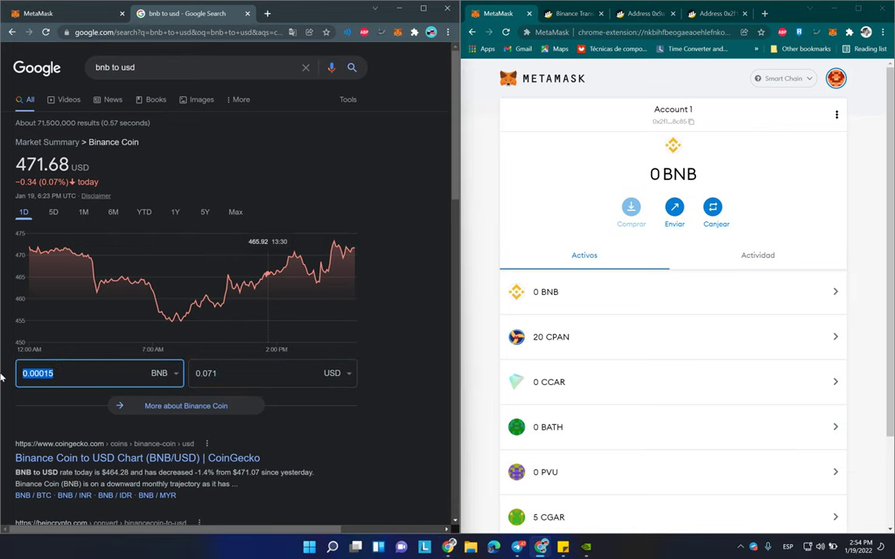
- Bring the prepared 0.00015 BNB transfer to its confirmation, inspect the custom nonce field and reject the transfer
left_click(39, 14)
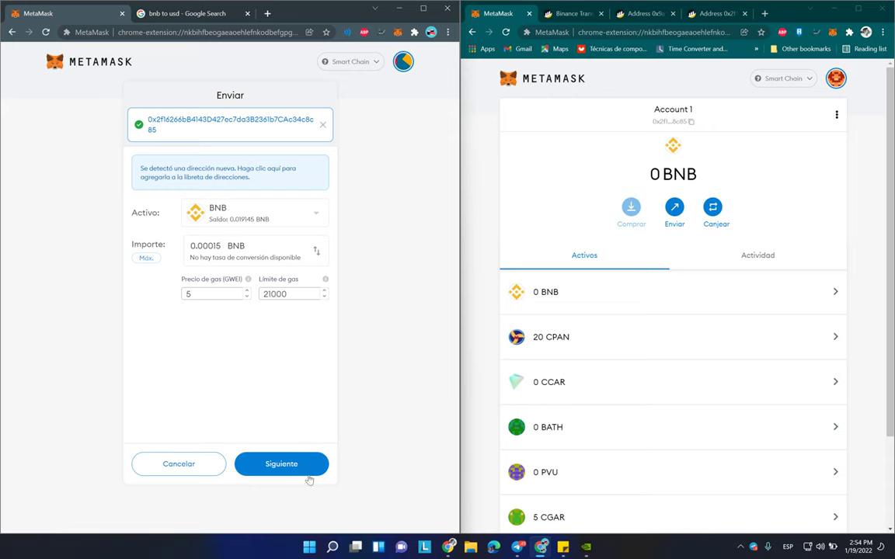
left_click(281, 464)
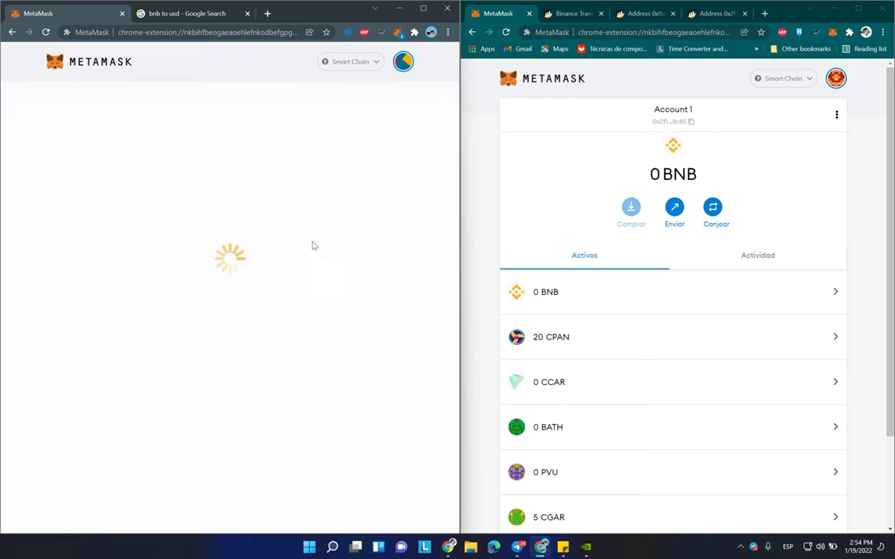
left_click(269, 378)
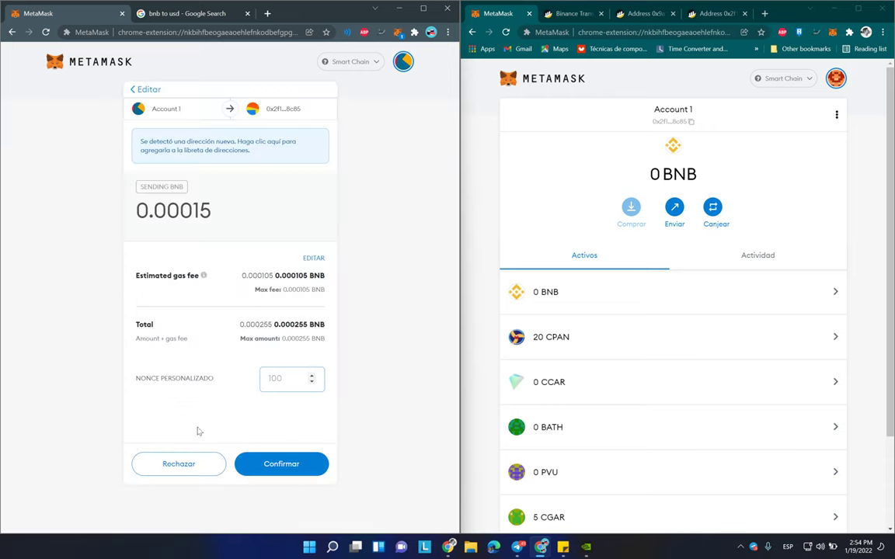
left_click_drag(133, 380, 214, 380)
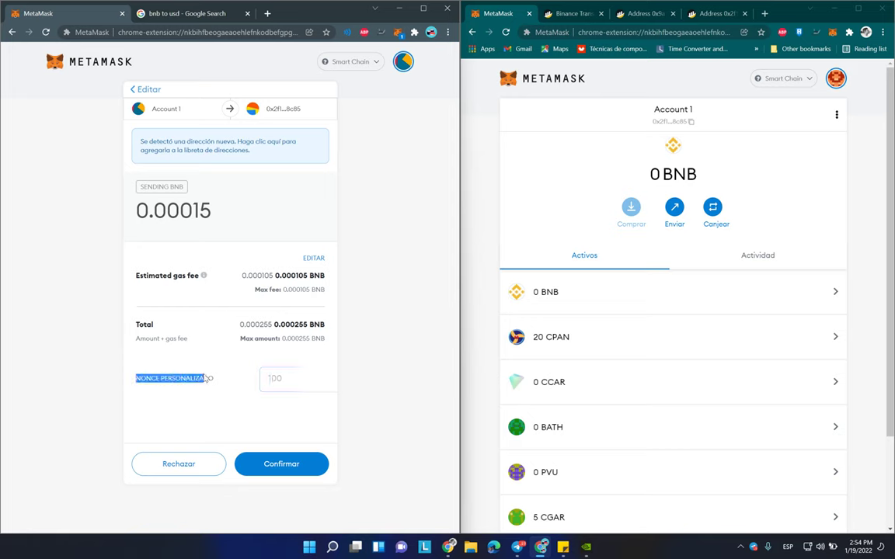
left_click(218, 386)
left_click_drag(136, 379, 214, 379)
left_click(194, 468)
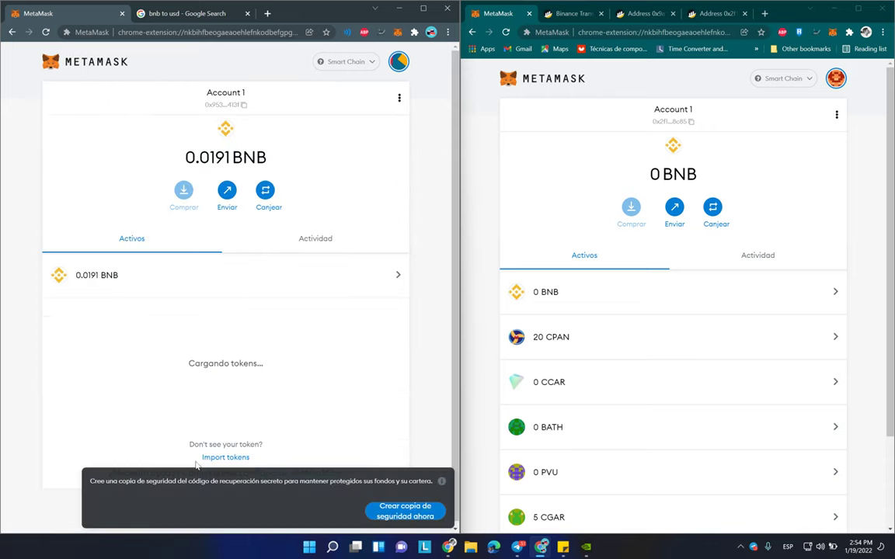
- Check the nonce of the newest queued BNB transfer in the sending wallet and close its details
left_click(193, 299)
left_click(227, 295)
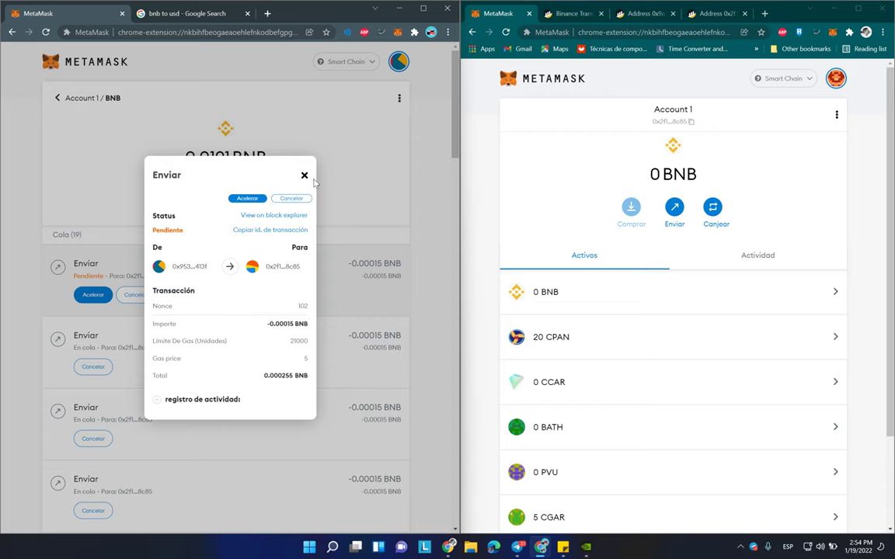
left_click(304, 176)
- Send 0.00015 BNB to the compromised wallet's recent address with custom nonce 101
left_click(228, 206)
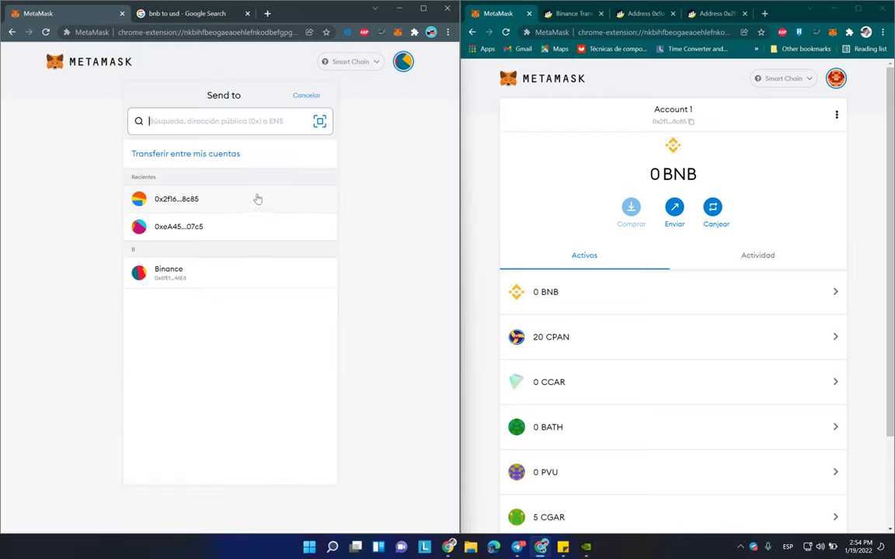
left_click(256, 198)
type("0.00015")
left_click(288, 456)
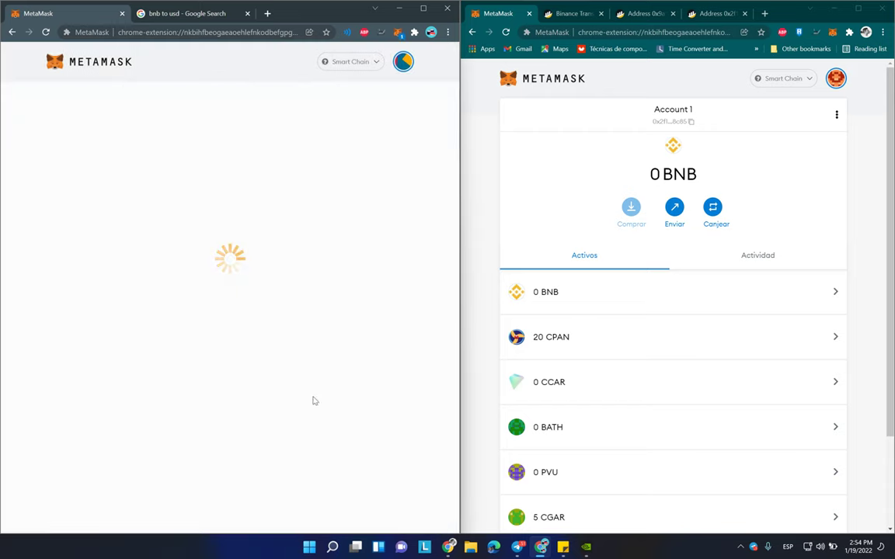
type("101")
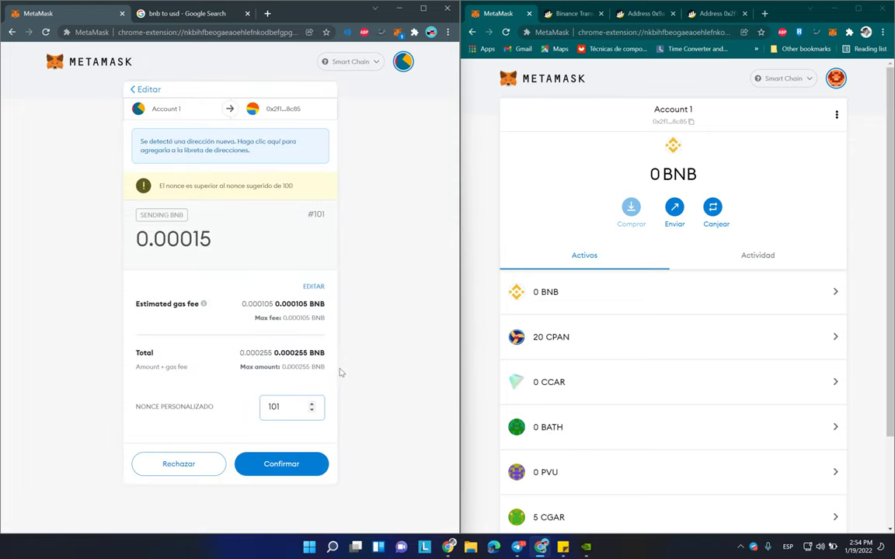
left_click(298, 470)
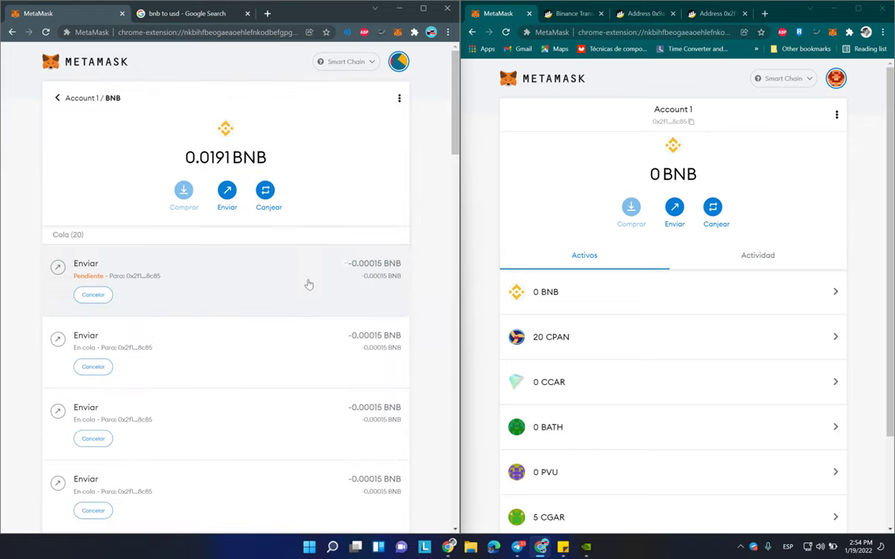
- Verify the nonce of the transfer just added to the queue and close its details
scroll(308, 284, "down", 2)
left_click(255, 162)
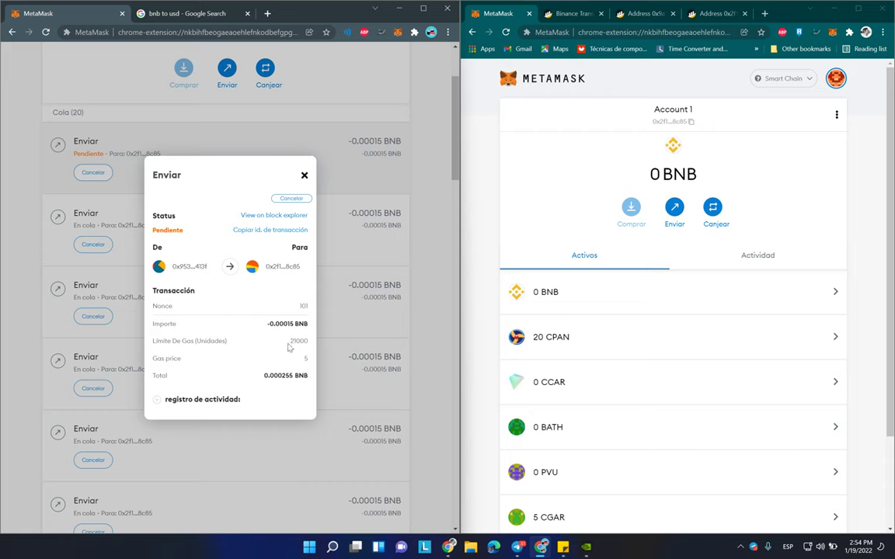
left_click_drag(297, 306, 315, 311)
left_click(304, 175)
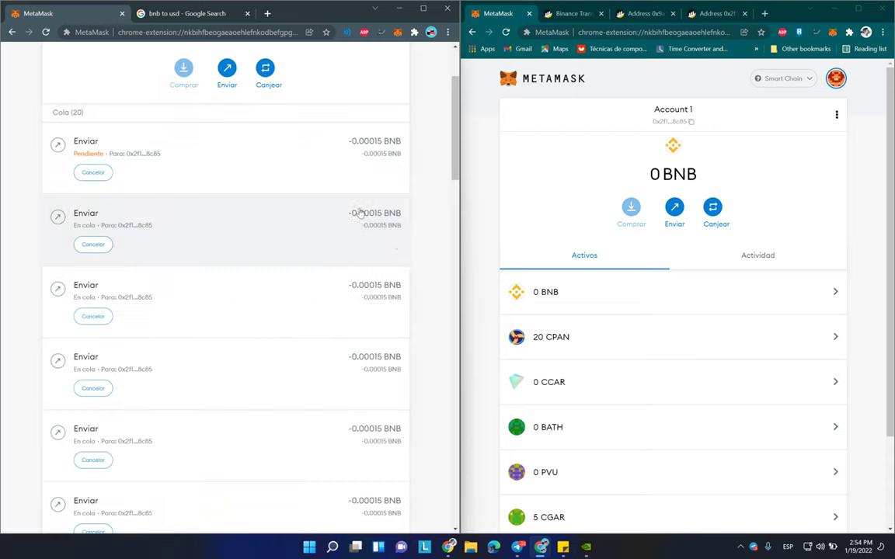
- Start another BNB transfer from the sending wallet to the compromised wallet's recent address
scroll(311, 233, "up", 2)
left_click(233, 189)
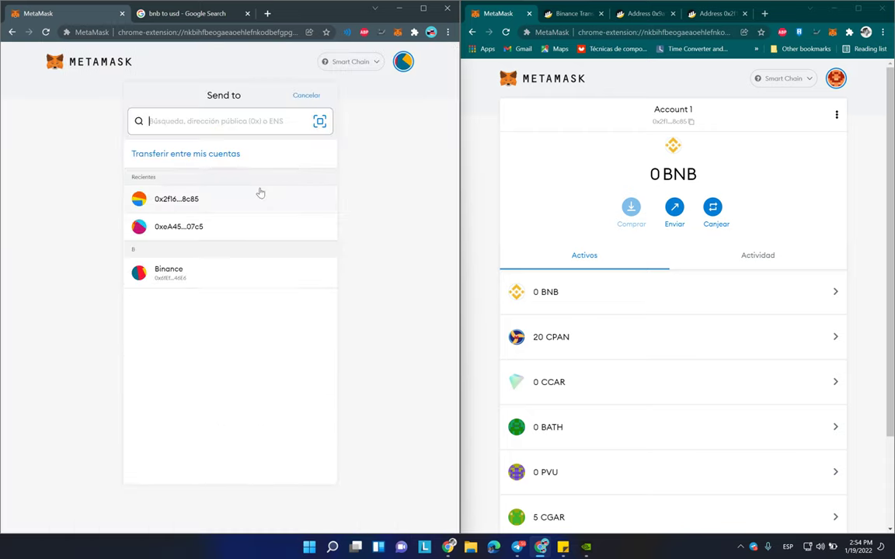
left_click(255, 199)
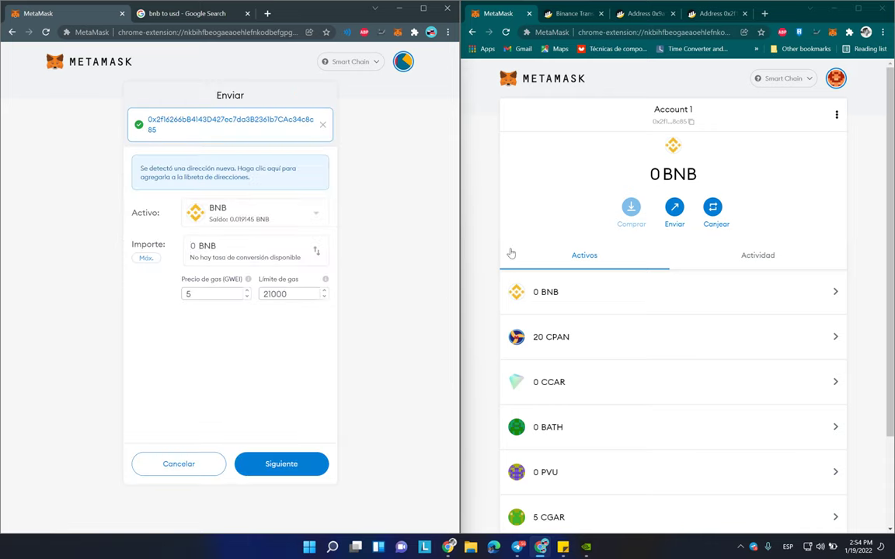
- Preview sending the CPAN token from the compromised wallet, cancel it and return to the asset list
mouse_move(535, 384)
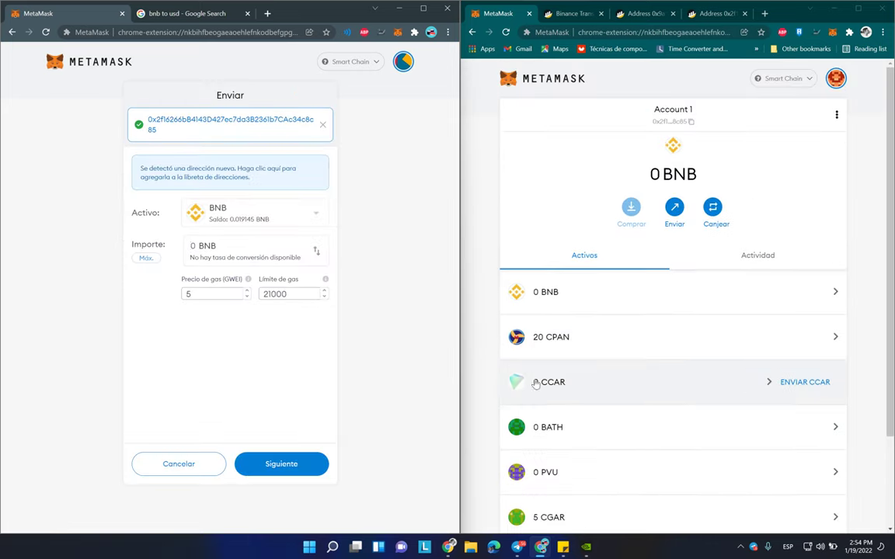
left_click(645, 347)
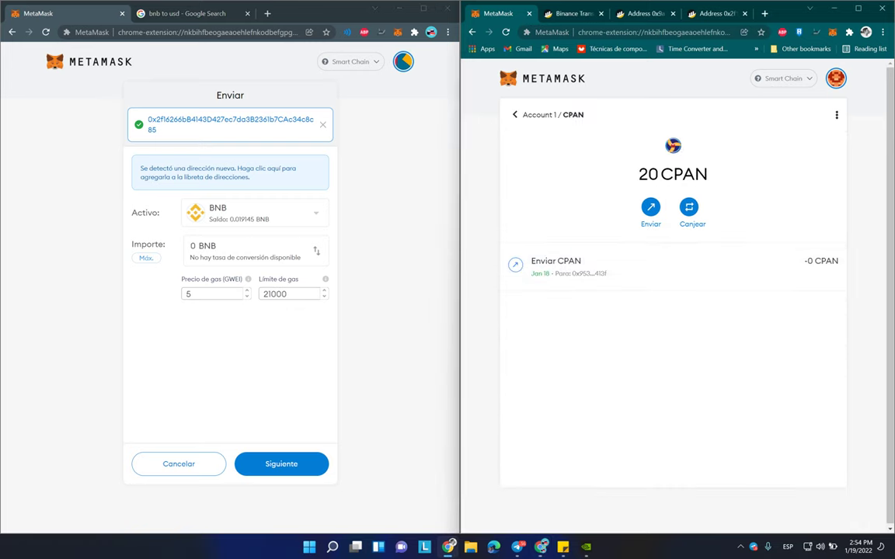
left_click(650, 209)
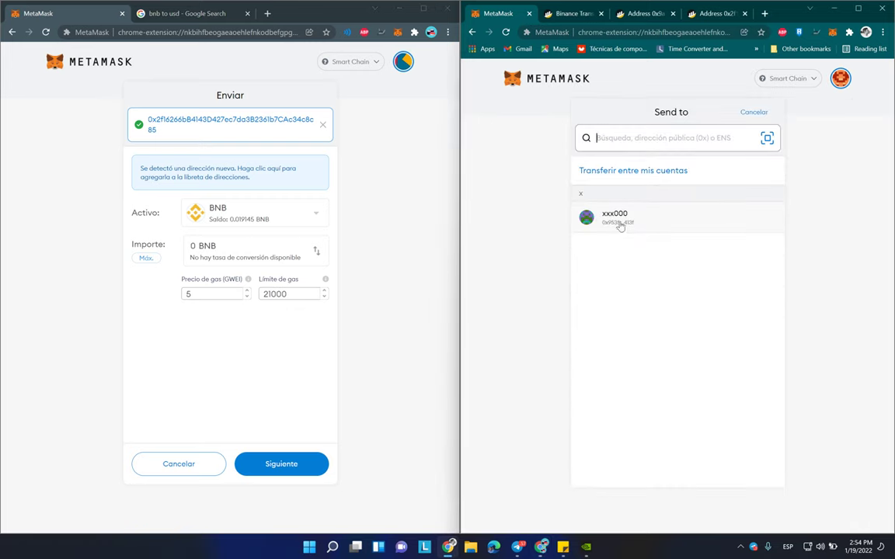
left_click(753, 112)
left_click(518, 114)
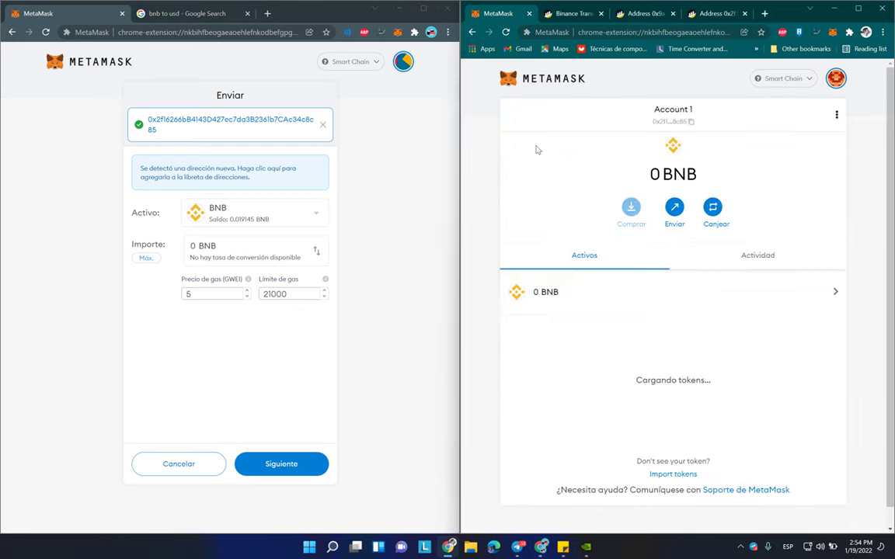
- Set the sending wallet's transfer amount to 0.00015 BNB and proceed to its confirmation
type("0.00015")
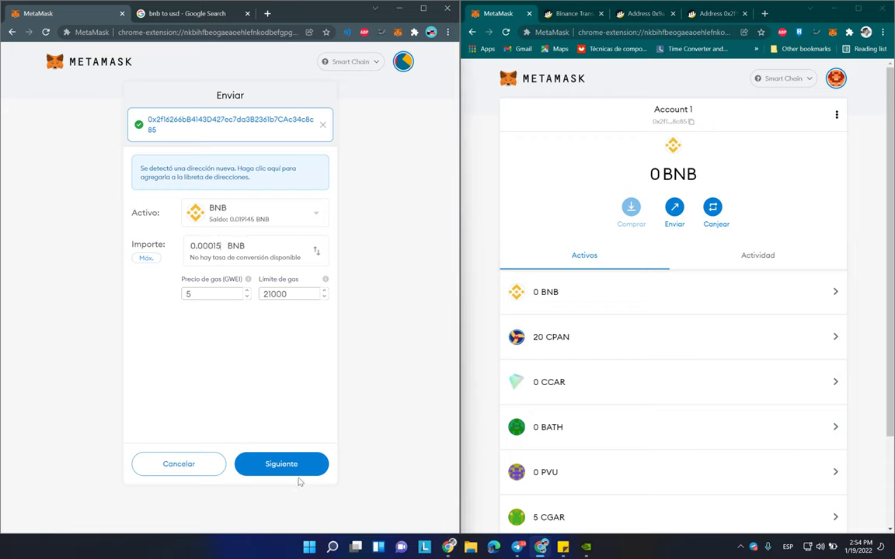
left_click(290, 465)
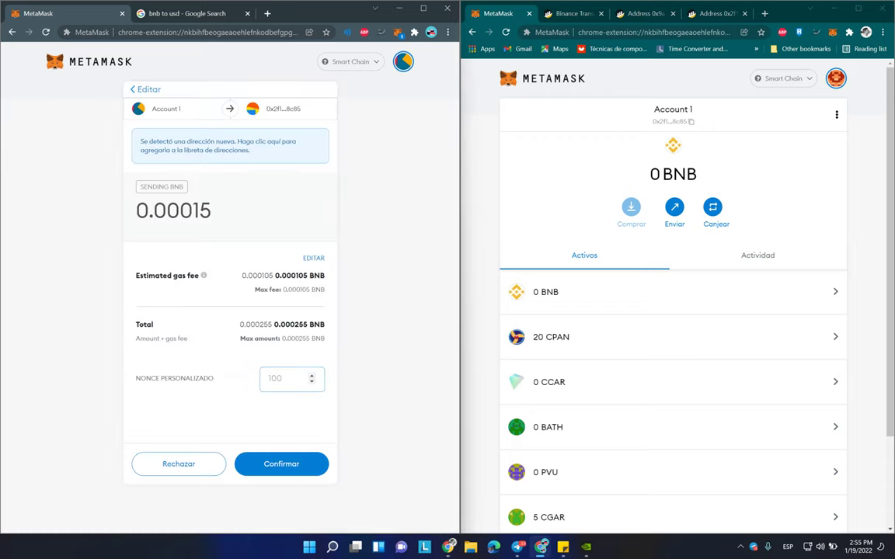